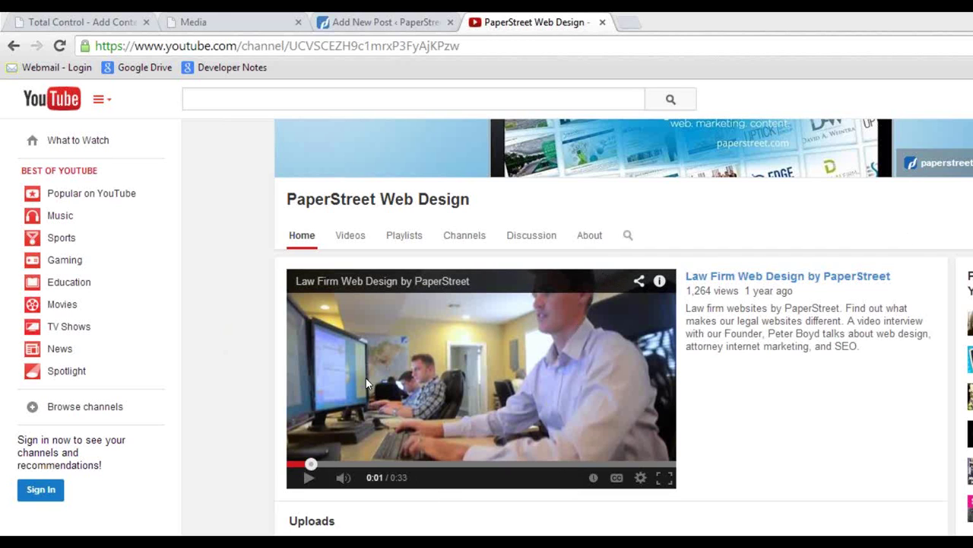
Step: Open the Law Firm Web Design by PaperStreet video and pause it at 0:11
left_click(711, 276)
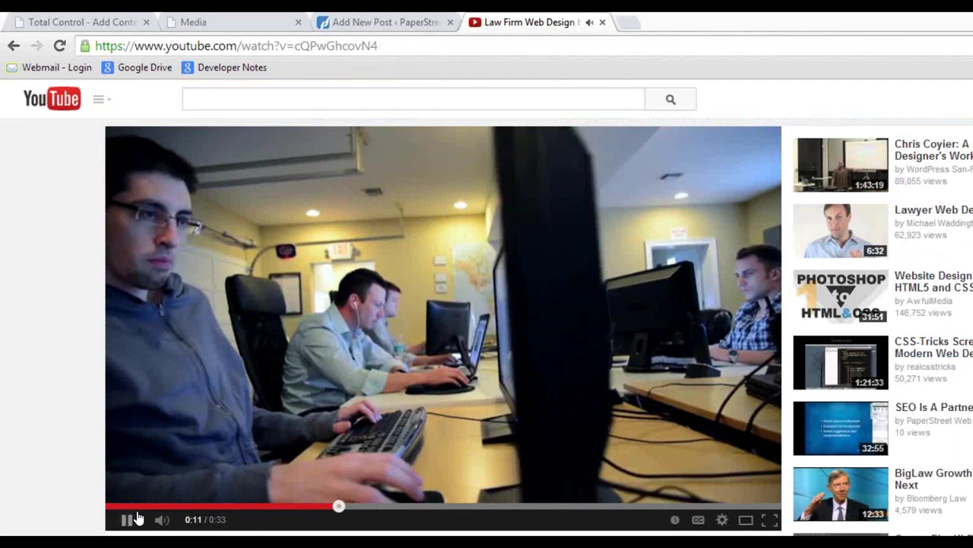
left_click(128, 519)
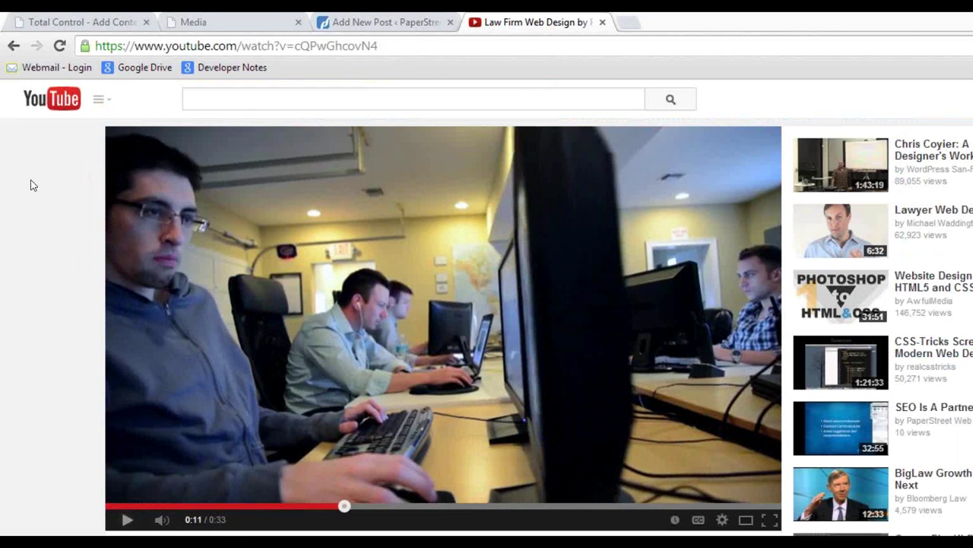
scroll(64, 335, "down", 3)
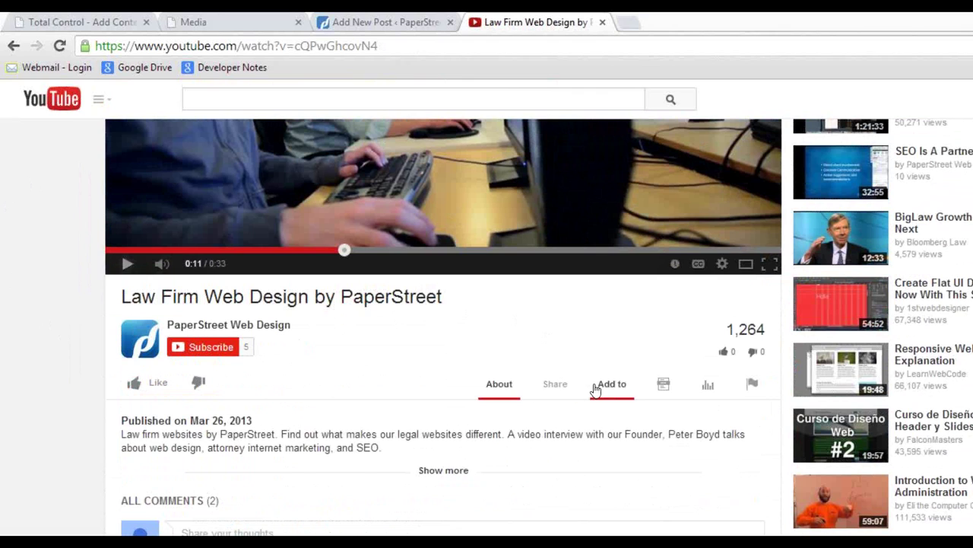
Step: Show the video's iframe embed code, keeping the 560 × 315 video size
left_click(555, 395)
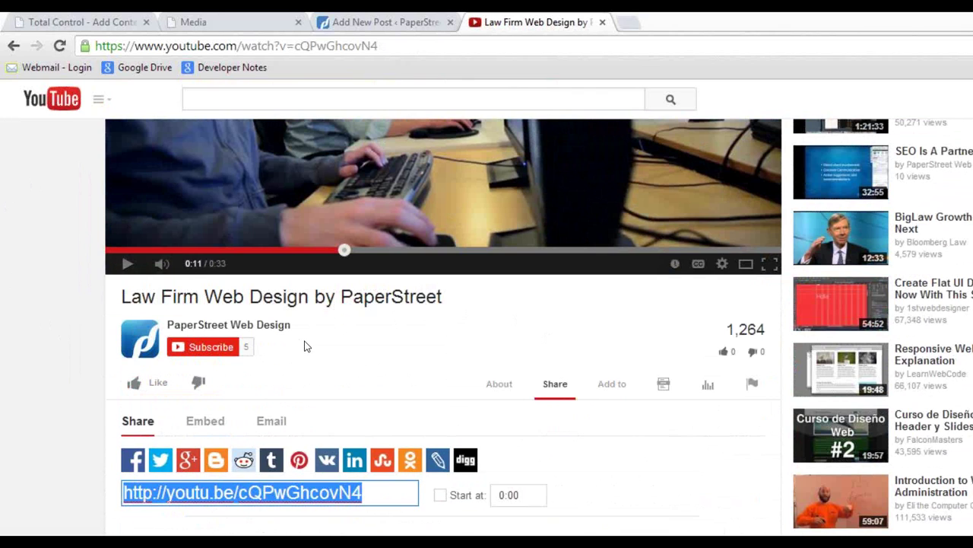
scroll(304, 345, "down", 1)
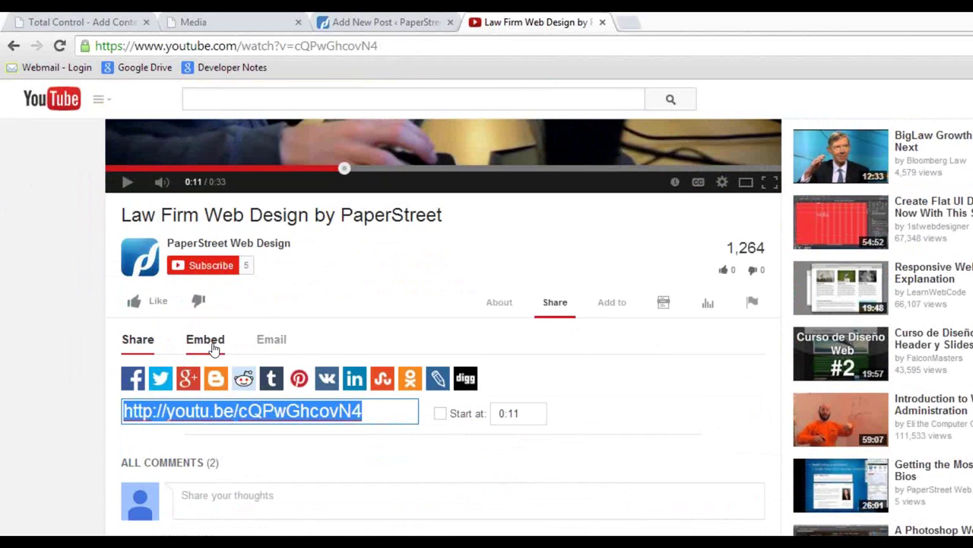
left_click(208, 346)
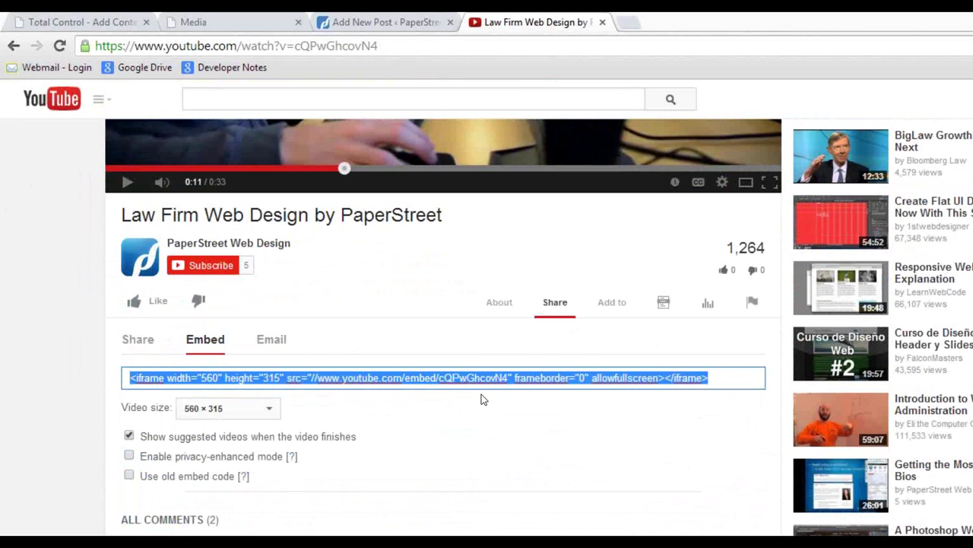
left_click(541, 404)
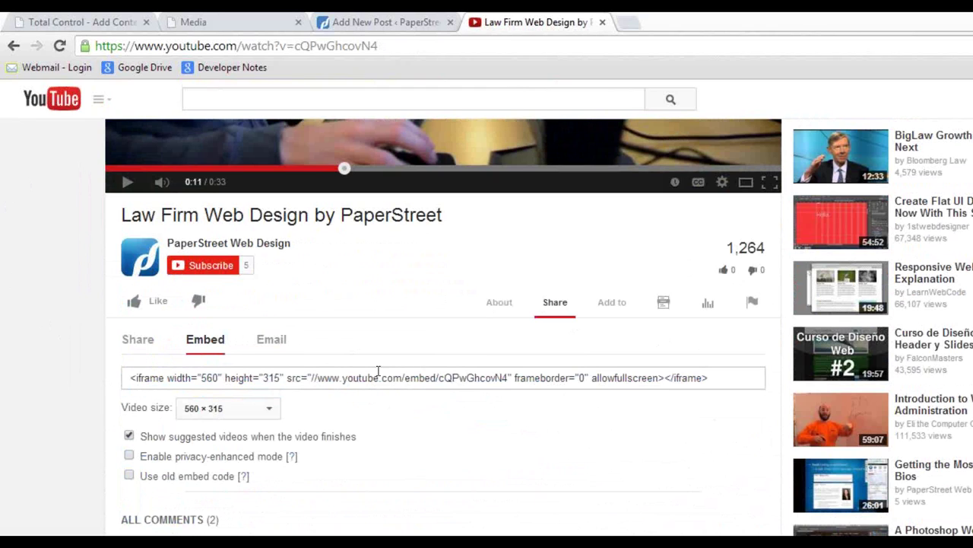
left_click(198, 407)
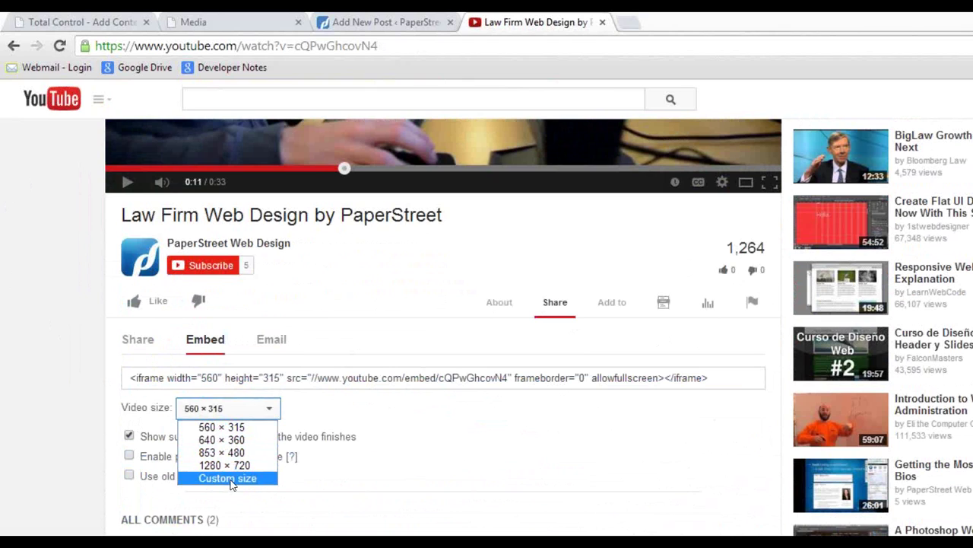
left_click(335, 456)
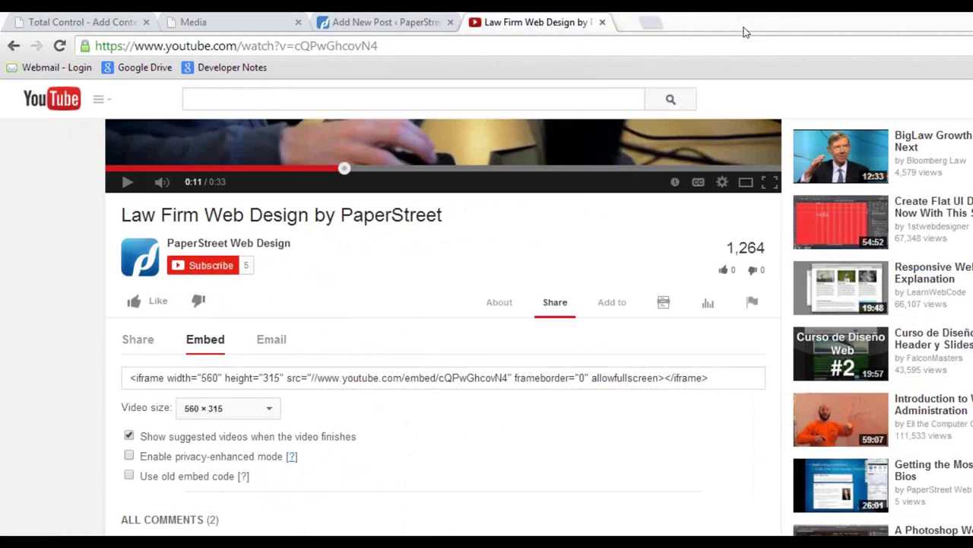
Step: Close the embed help page and turn off 'Show suggested videos when the video finishes'
left_click(754, 22)
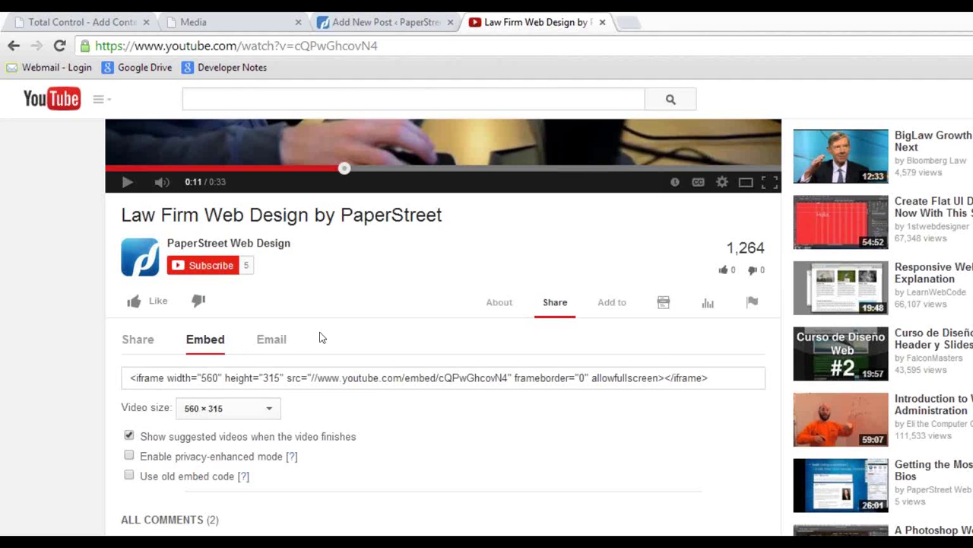
scroll(457, 467, "up", 3)
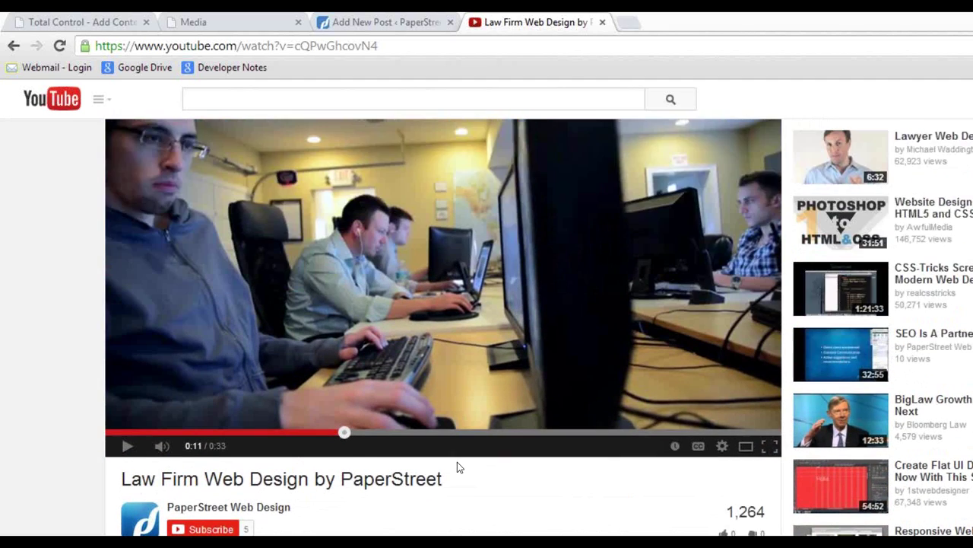
scroll(457, 466, "down", 2)
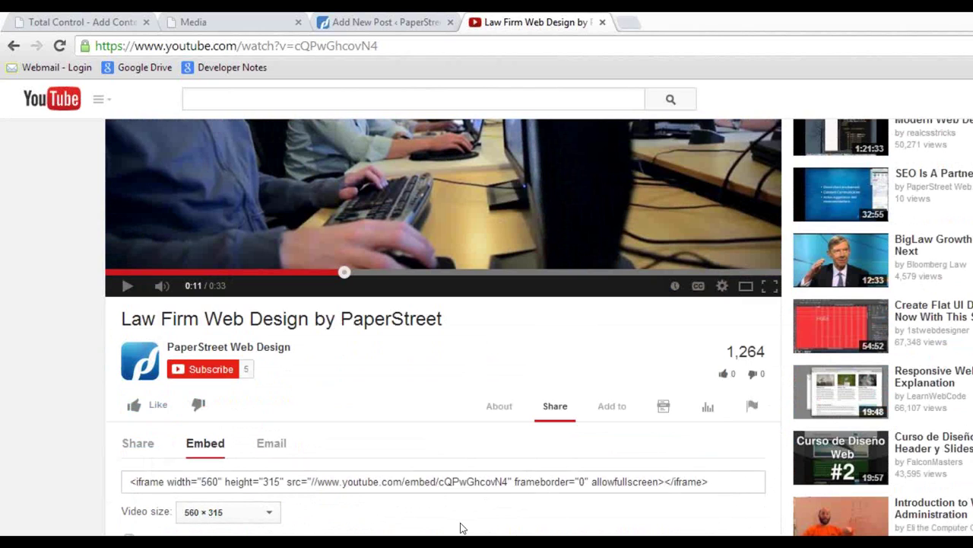
left_click(129, 537)
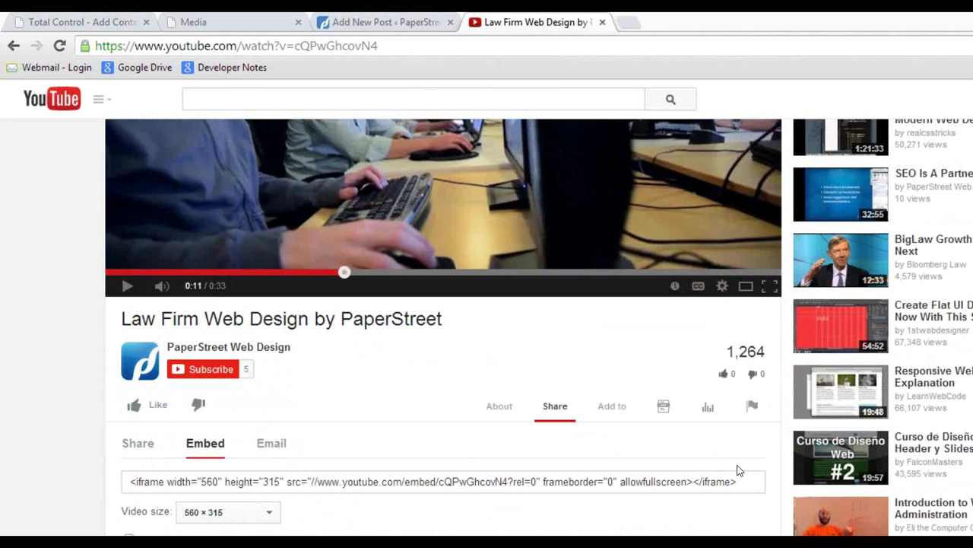
Step: Copy the whole iframe embed code ending in ?rel=0
left_click_drag(748, 482, 115, 490)
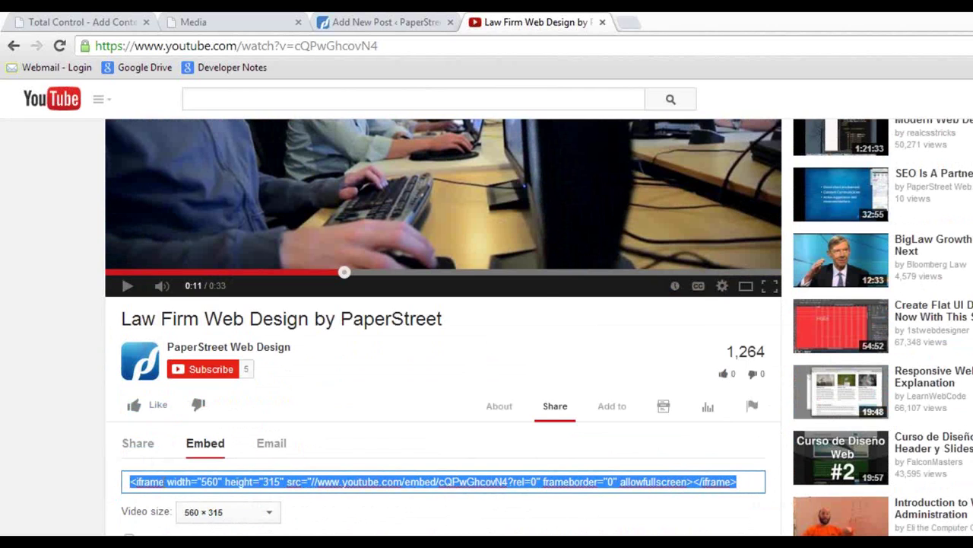
right_click(162, 484)
left_click(251, 283)
Step: Start a new Total Control page headlined 'Test Video' and zoom in on the form
left_click(107, 28)
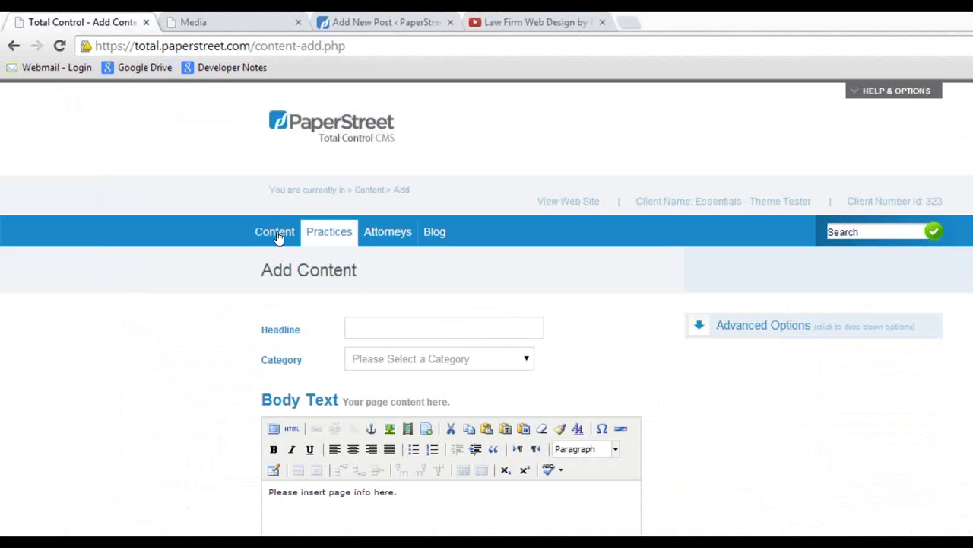
left_click(393, 324)
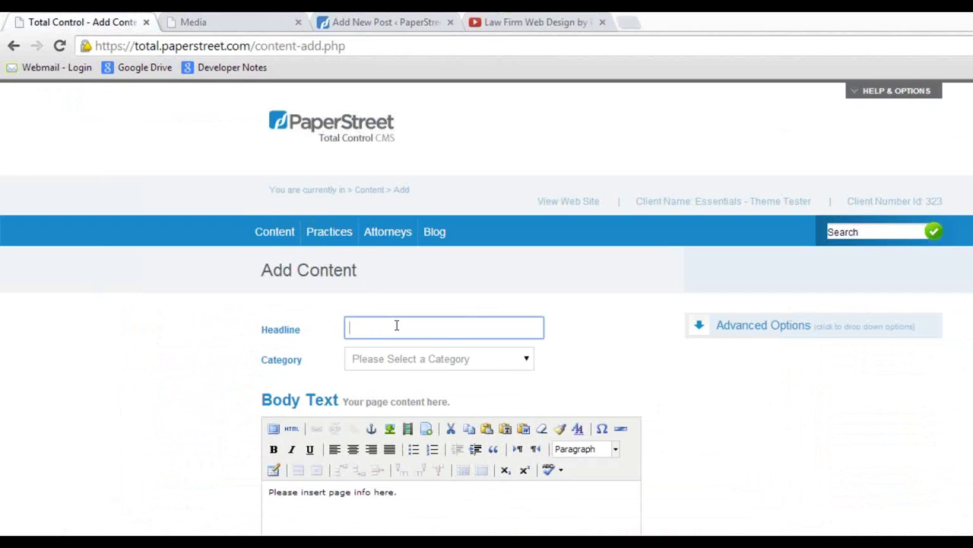
type("Test Video")
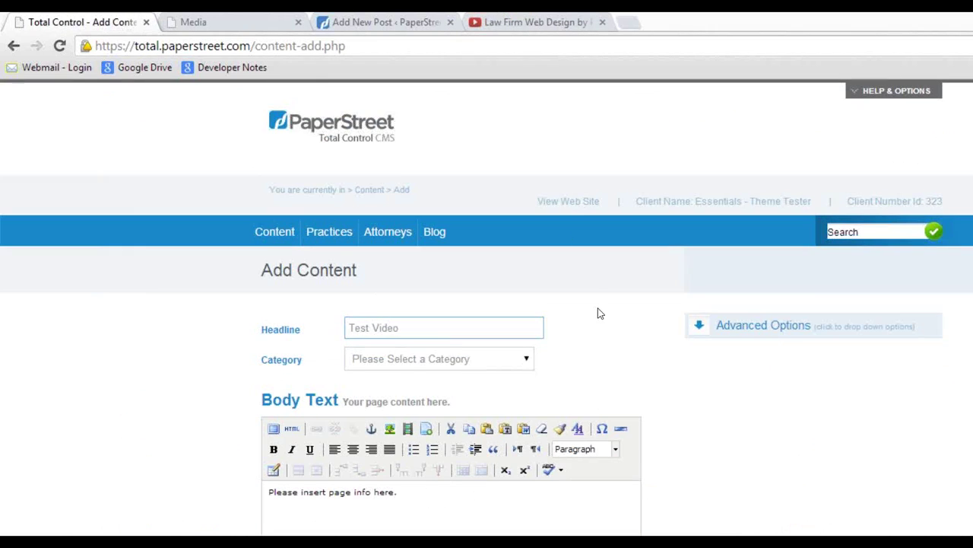
scroll(554, 373, "down", 2)
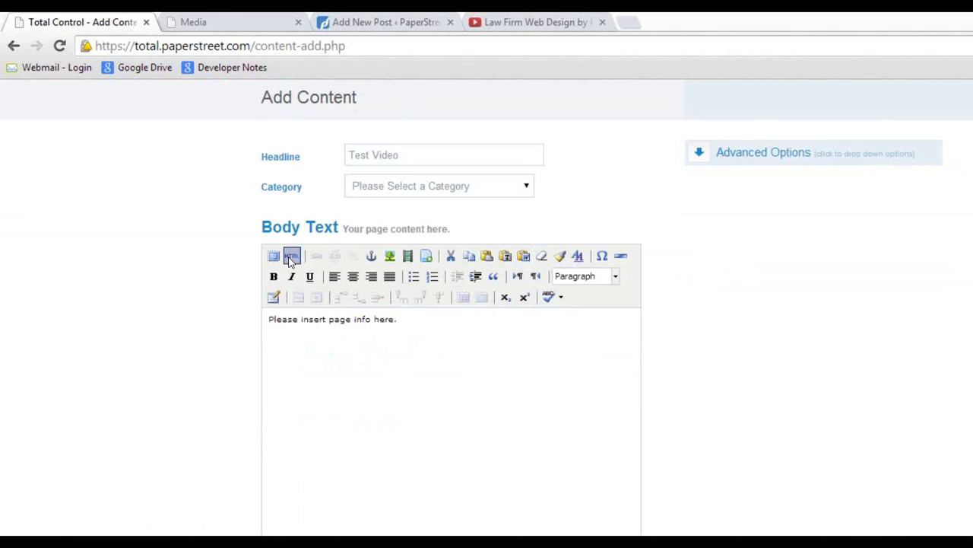
key("ctrl+plus")
key("ctrl+plus")
key("ctrl+plus")
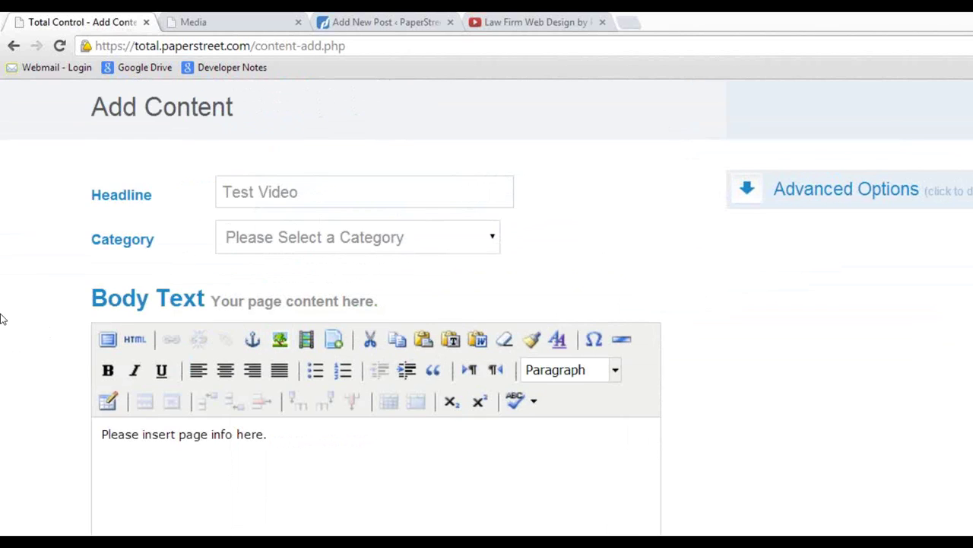
Step: Replace the body's placeholder paragraph with the copied YouTube iframe in the HTML source
left_click(130, 341)
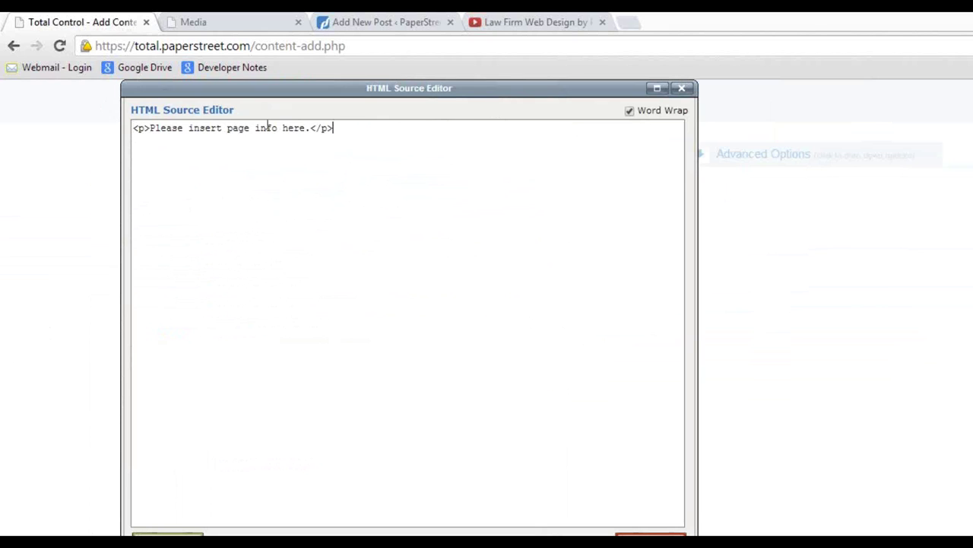
left_click_drag(333, 128, 68, 112)
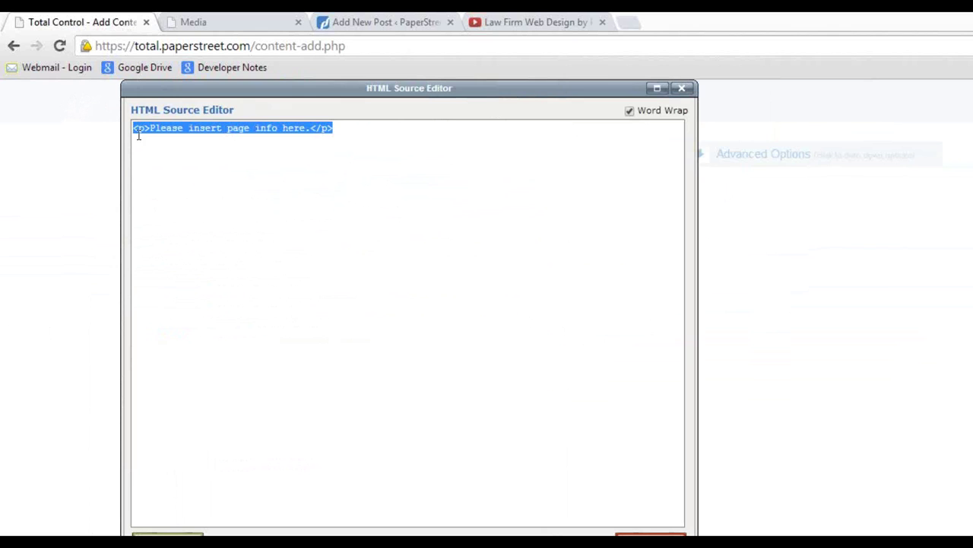
right_click(147, 136)
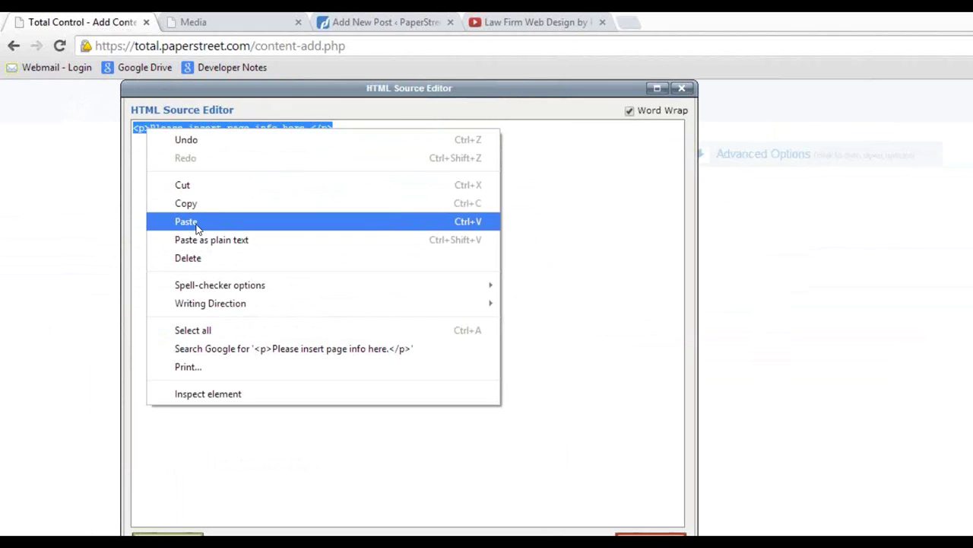
left_click(196, 224)
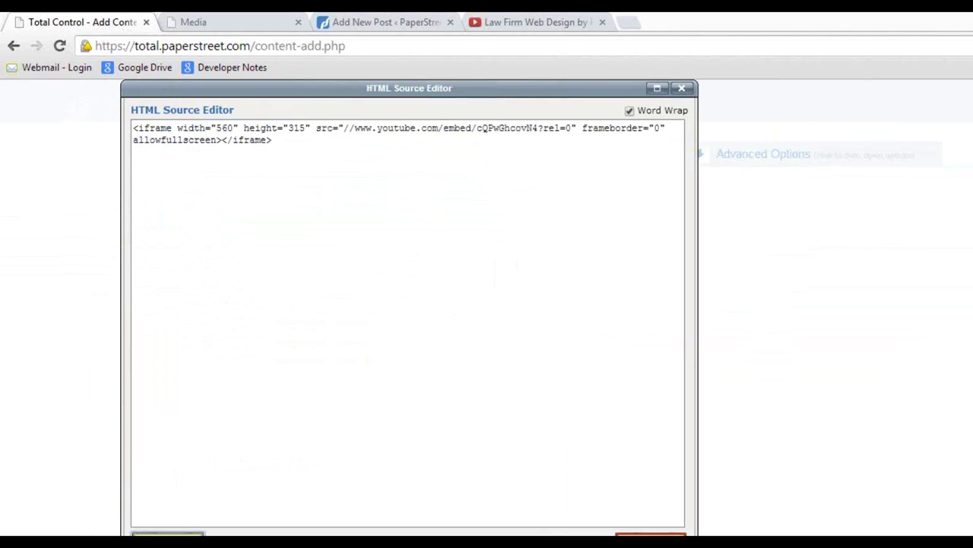
left_click(167, 532)
Step: Scroll through the Add Content form to review the Test Video page before saving
scroll(460, 452, "down", 1)
scroll(460, 460, "up", 2)
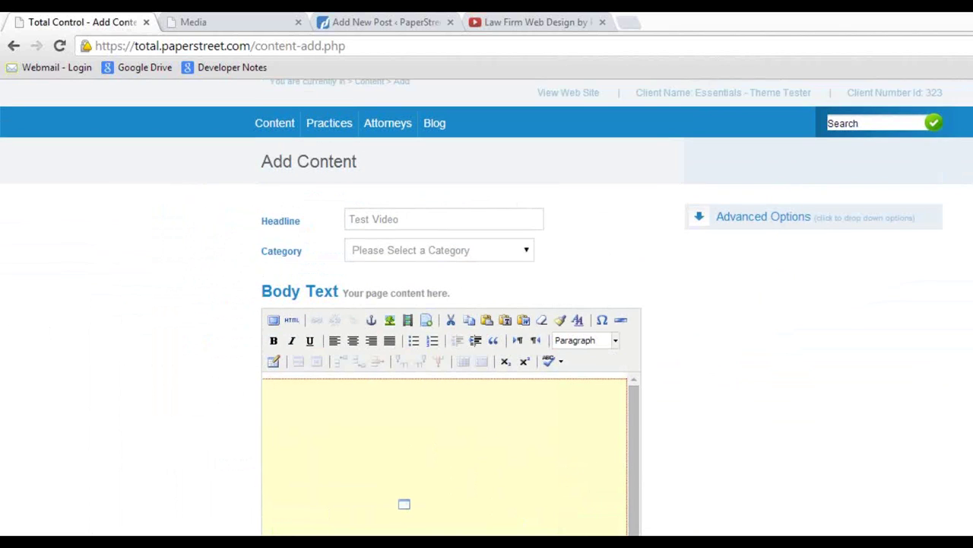
scroll(331, 430, "down", 2)
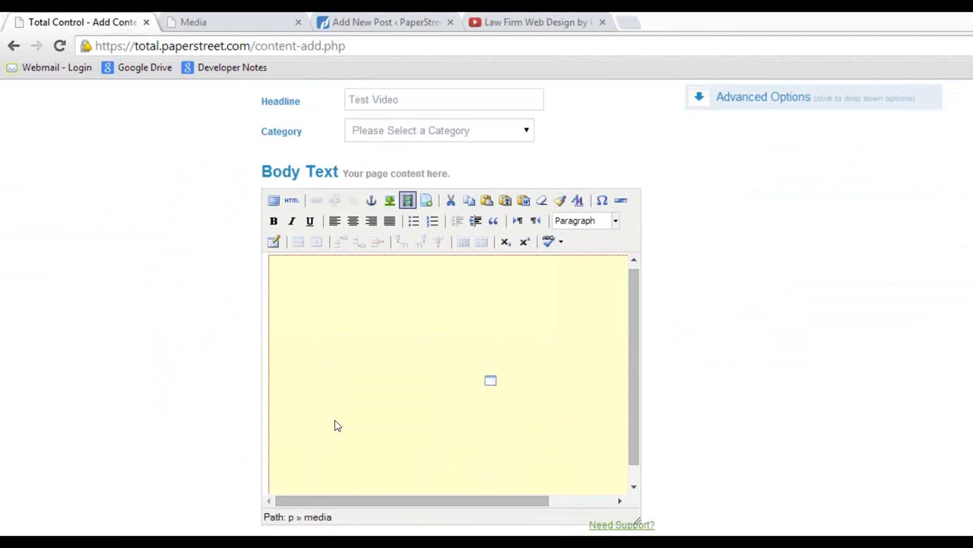
scroll(337, 424, "up", 2)
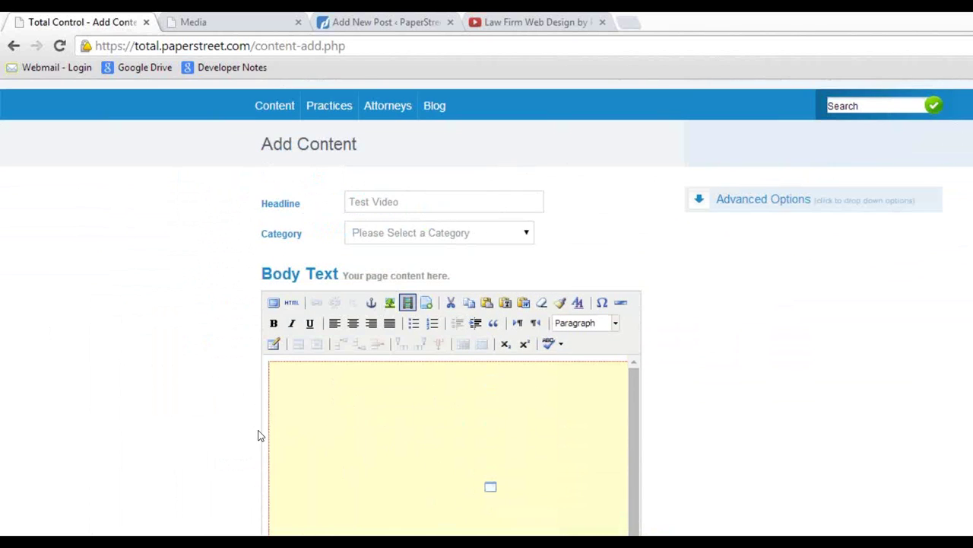
scroll(221, 395, "up", 1)
scroll(167, 333, "down", 1)
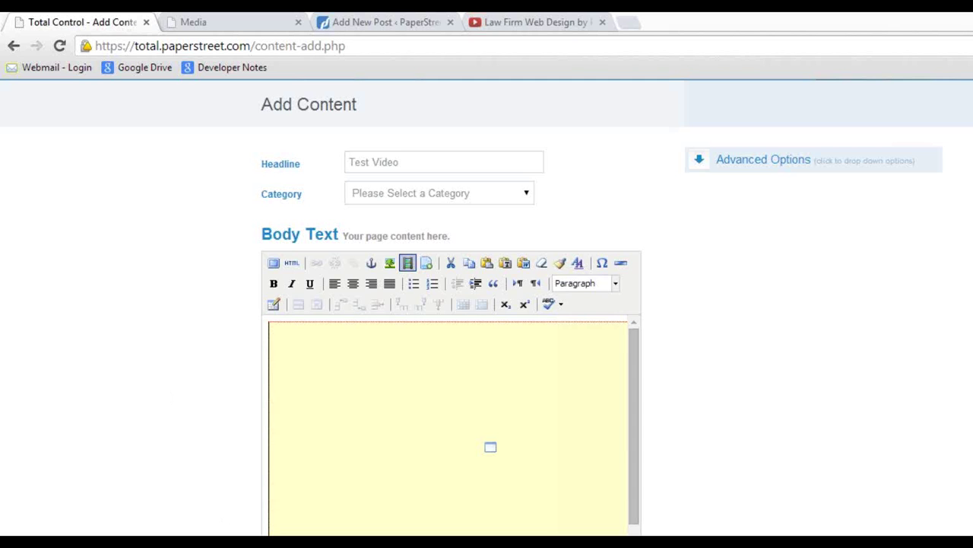
Step: Reload the Williams & Preston site and open TEST VIDEO to view the embedded video
left_click(225, 26)
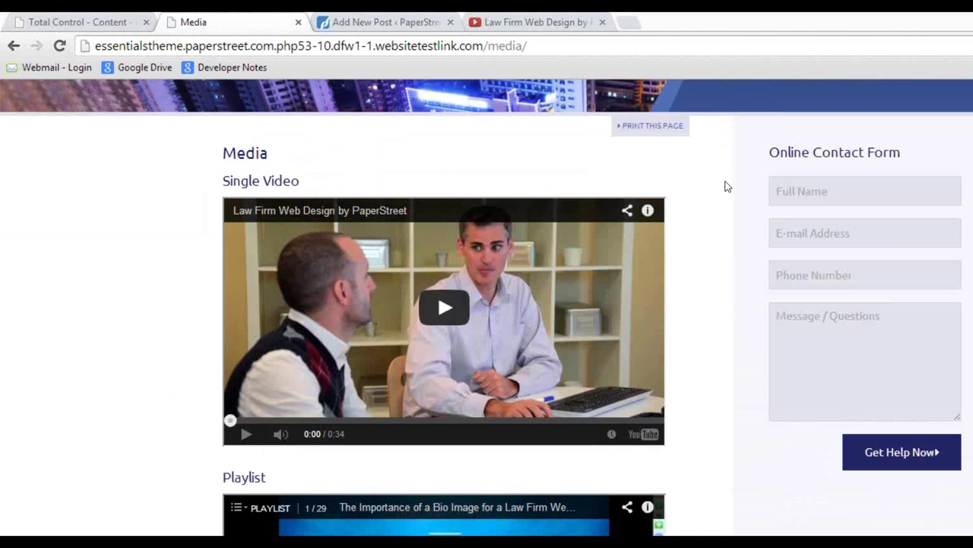
scroll(685, 327, "down", 4)
scroll(694, 304, "up", 7)
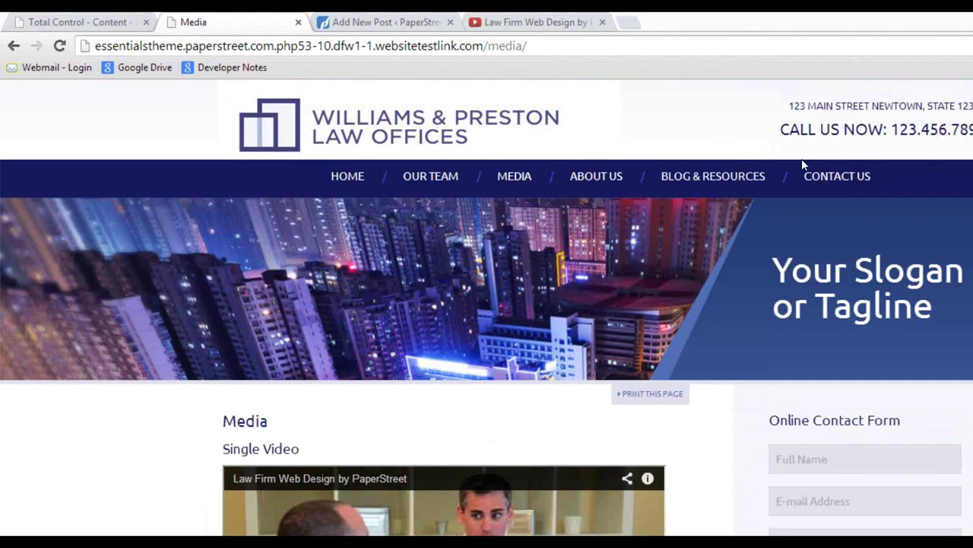
left_click(59, 46)
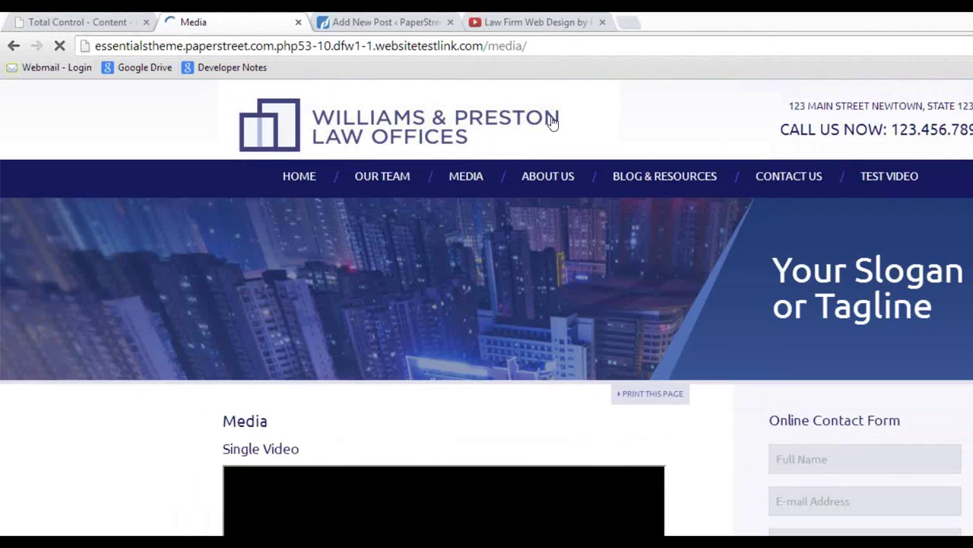
left_click(890, 177)
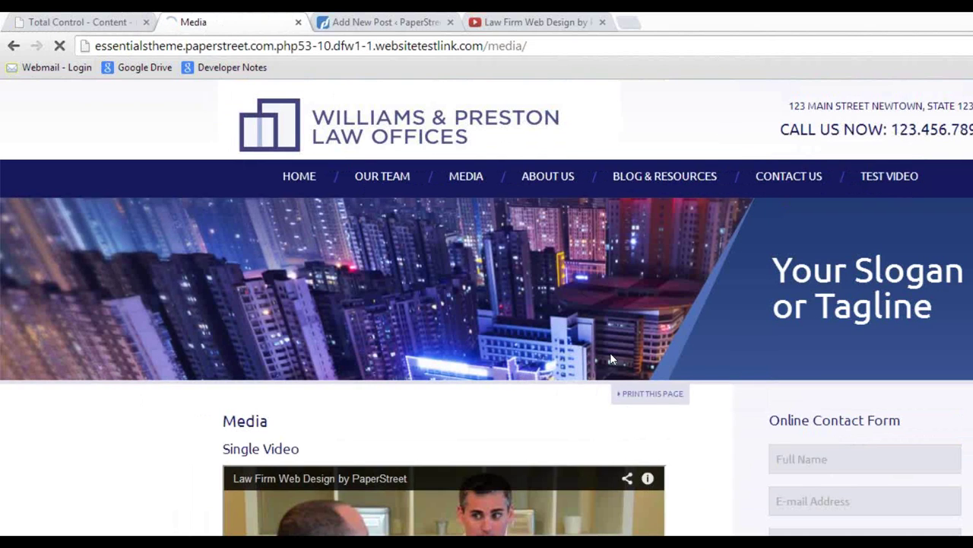
scroll(711, 428, "down", 2)
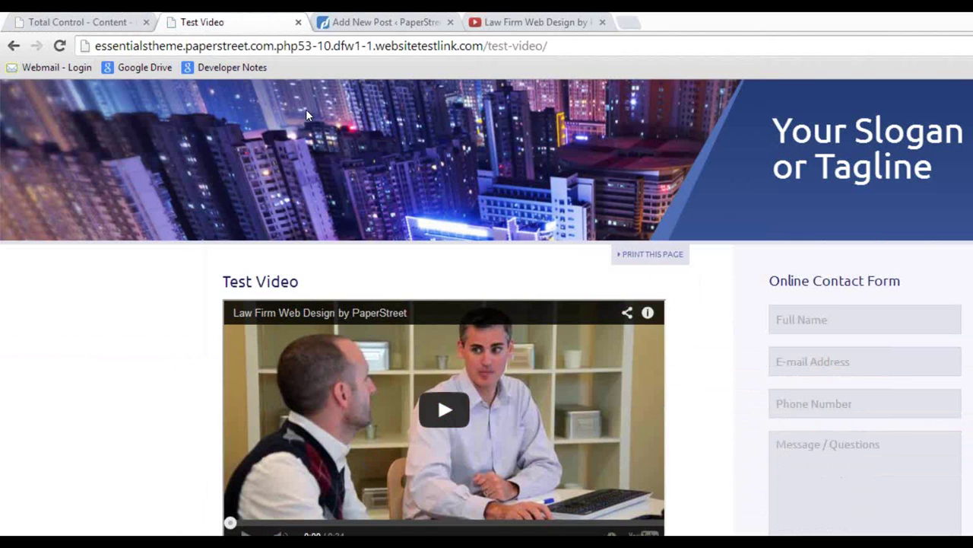
Step: Go from the Law Firm Web Design video to the PaperStreet Web Design channel home and its Uploads
left_click(537, 17)
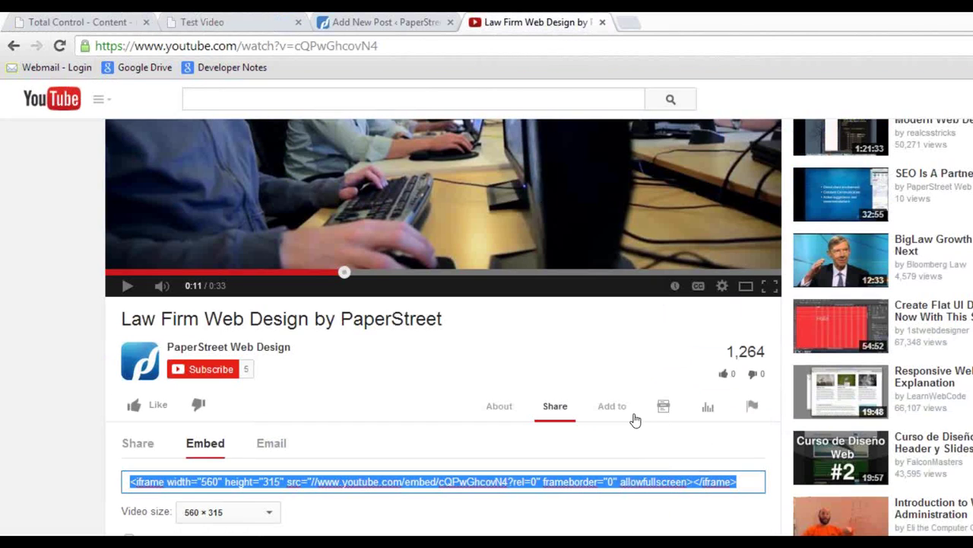
left_click(548, 346)
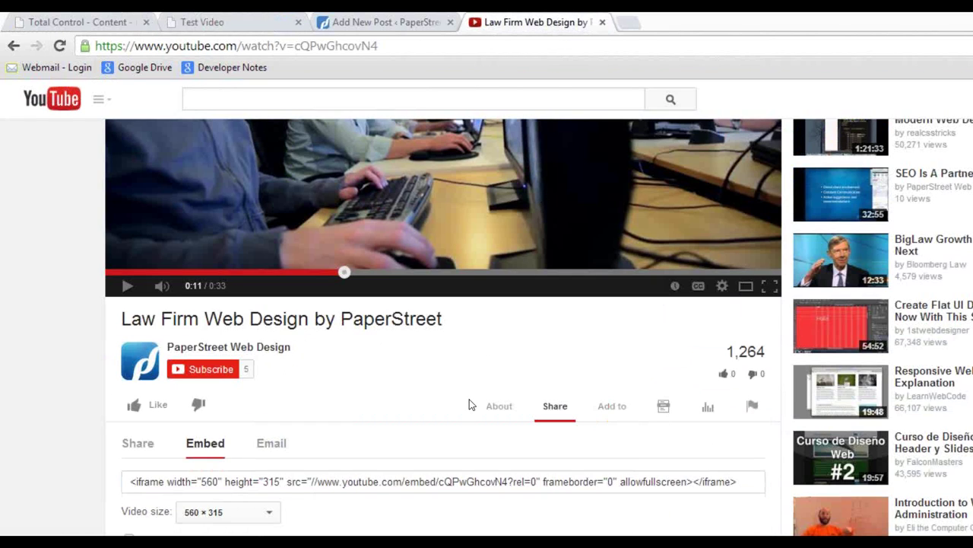
scroll(469, 406, "up", 1)
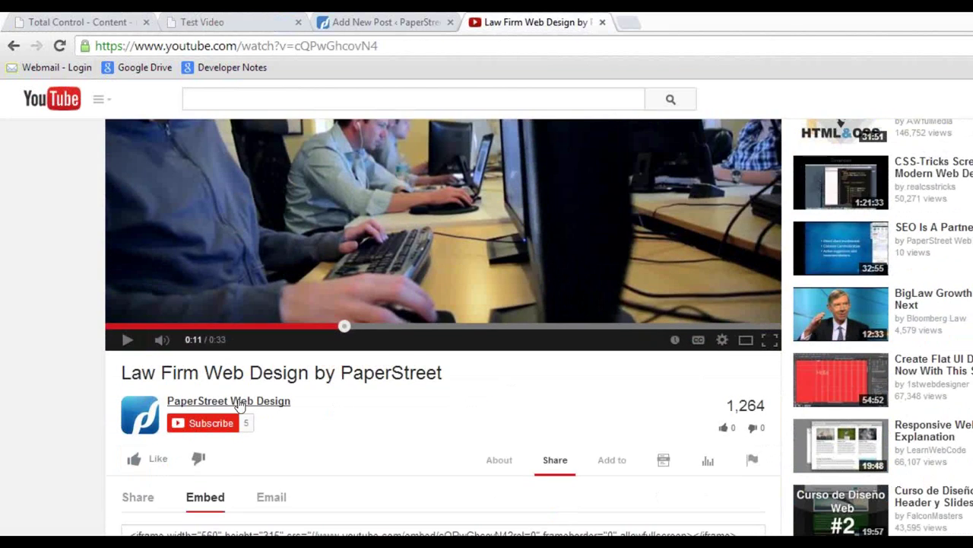
left_click(240, 405)
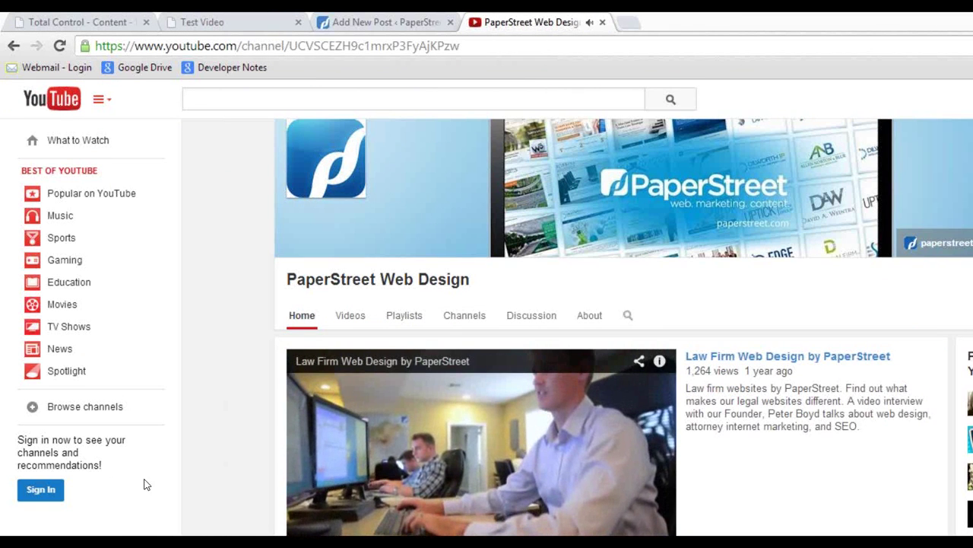
scroll(222, 490, "down", 5)
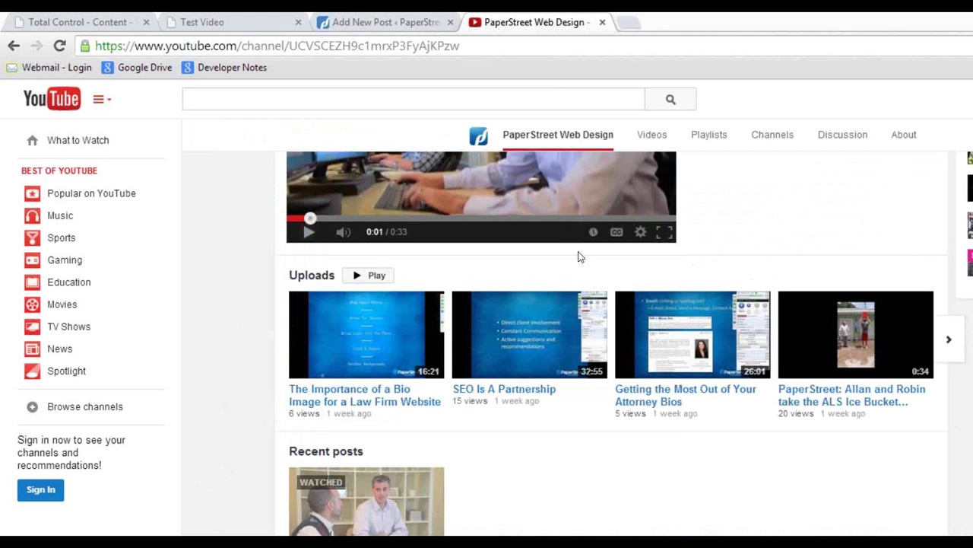
left_click(710, 137)
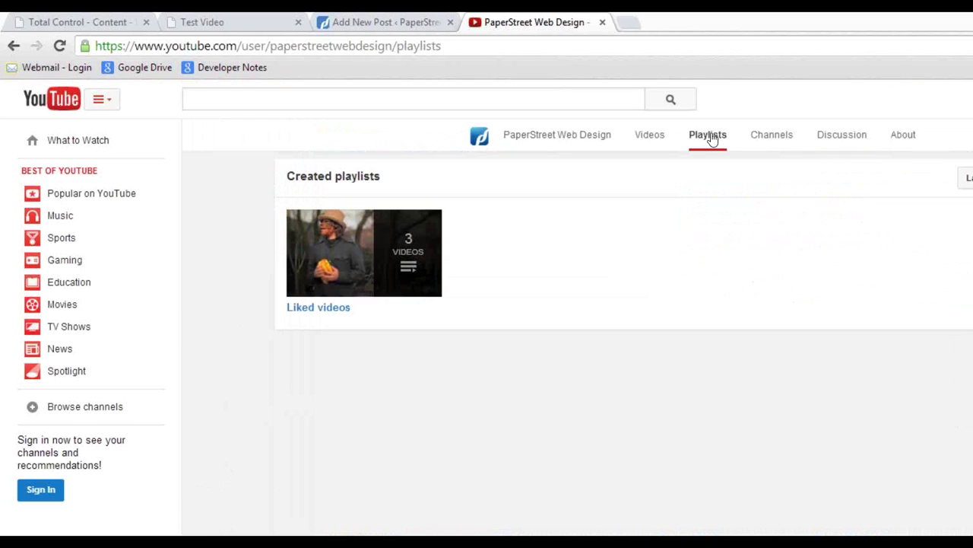
left_click(543, 137)
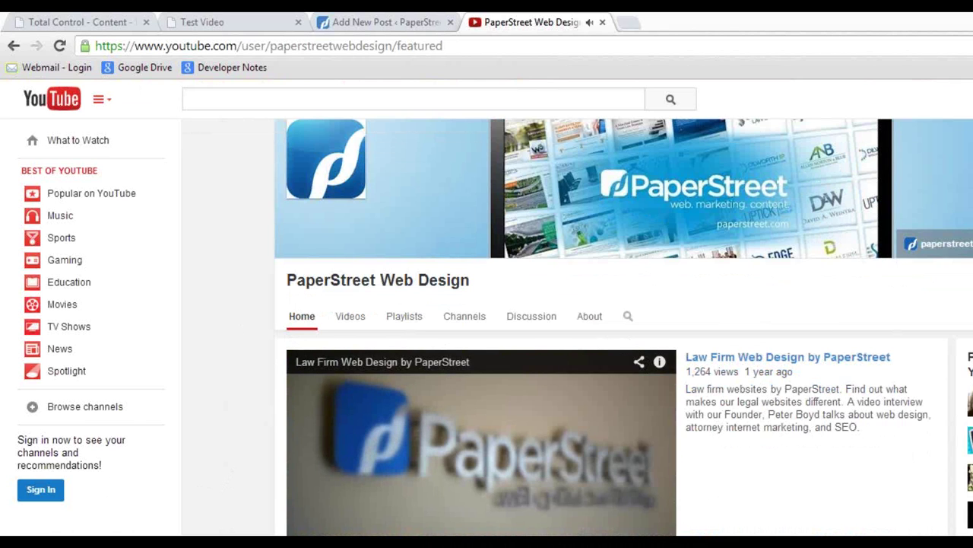
scroll(730, 472, "down", 5)
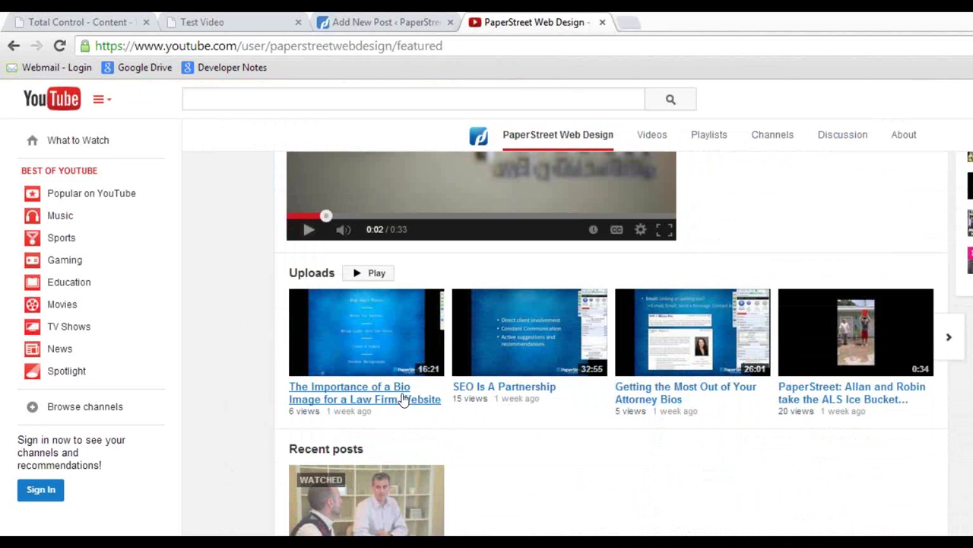
Step: Open the Bio Image for a Law Firm Website video from Uploads and show its embed code
left_click(383, 332)
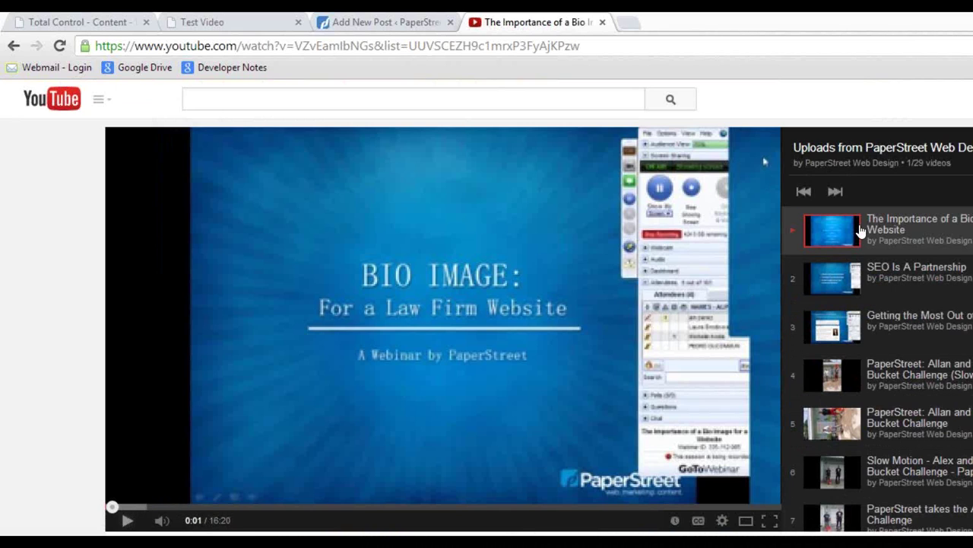
scroll(601, 509, "down", 2)
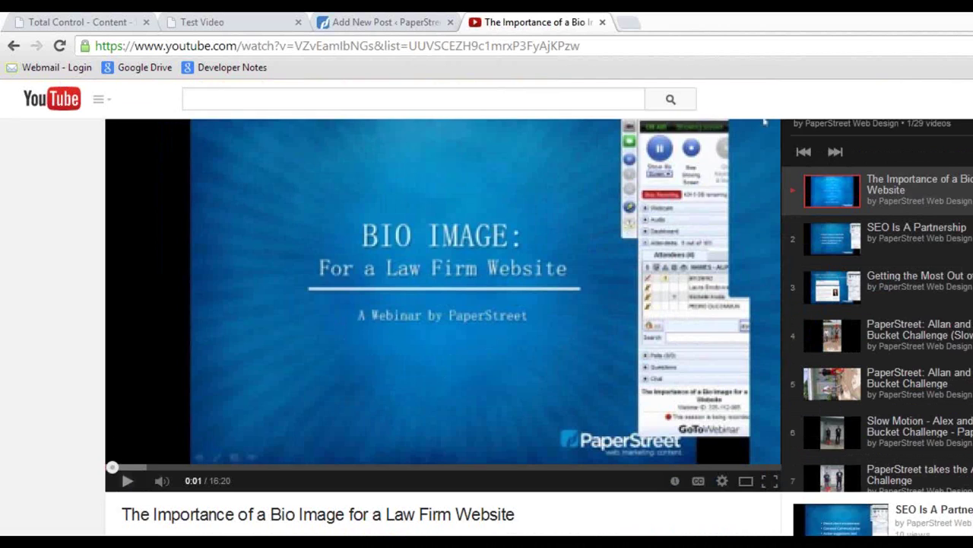
scroll(588, 501, "down", 1)
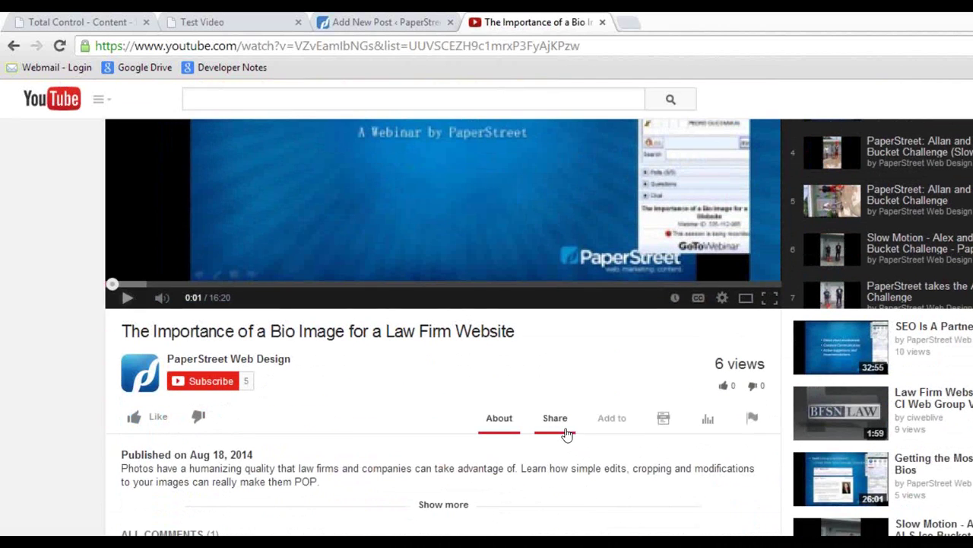
scroll(554, 418, "down", 1)
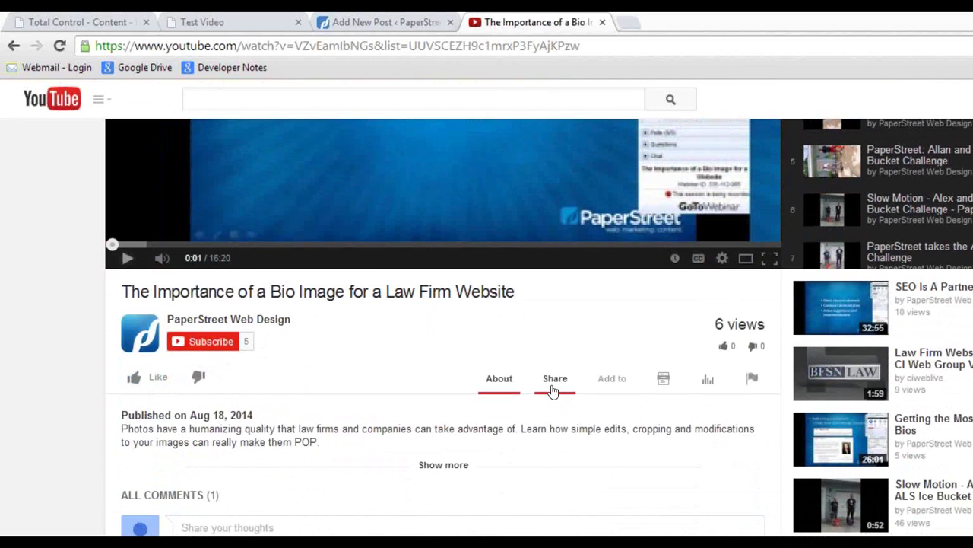
left_click(553, 387)
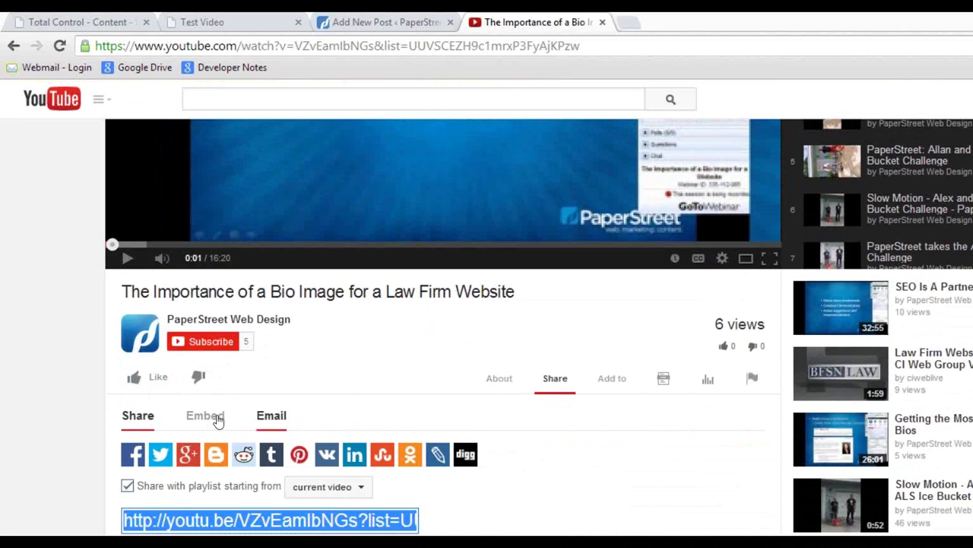
left_click(213, 417)
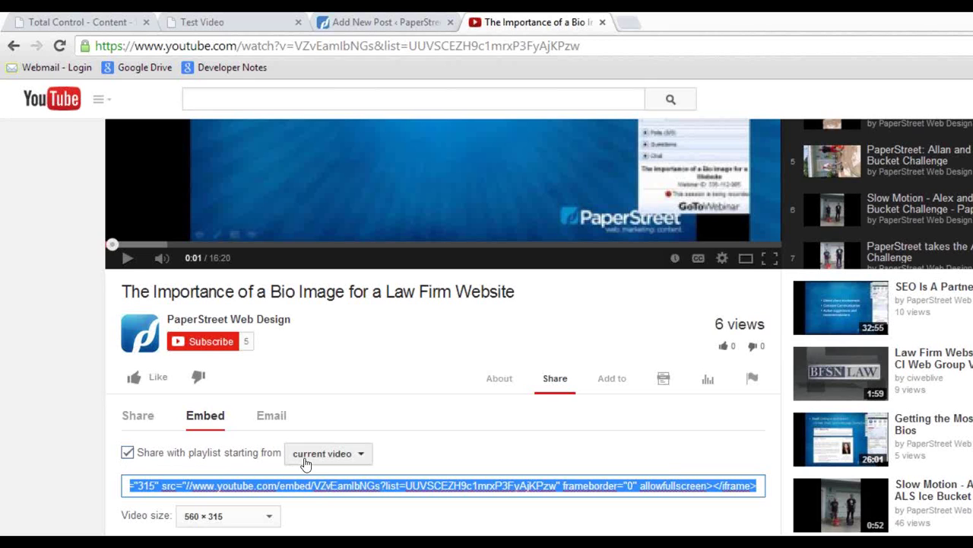
Step: Set the embedded playlist to start from the start of the playlist
scroll(772, 393, "up", 1)
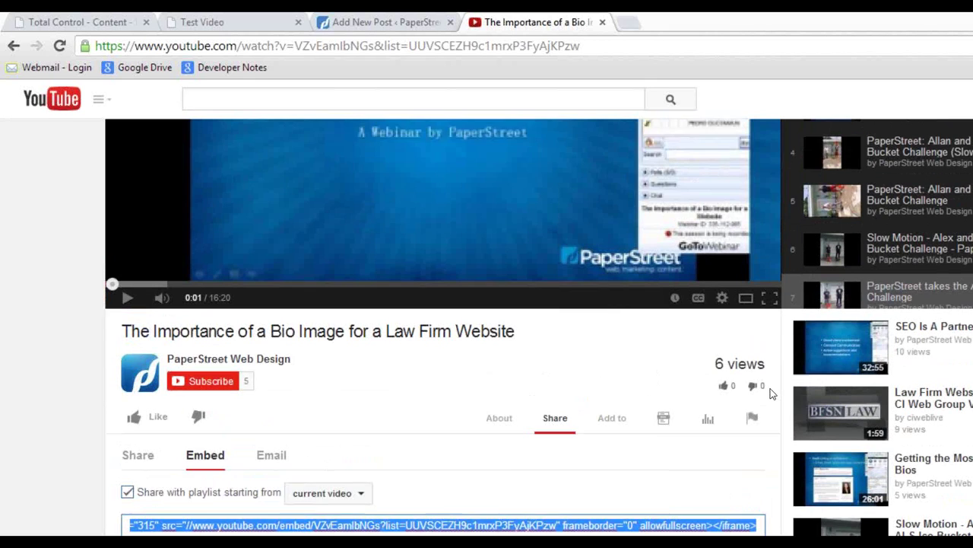
scroll(772, 393, "down", 2)
scroll(738, 400, "up", 5)
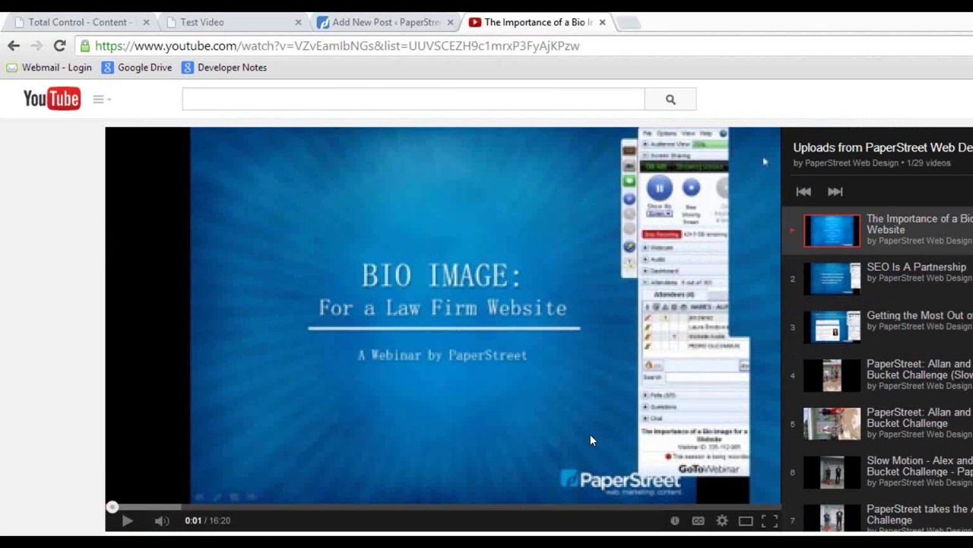
scroll(590, 434, "down", 3)
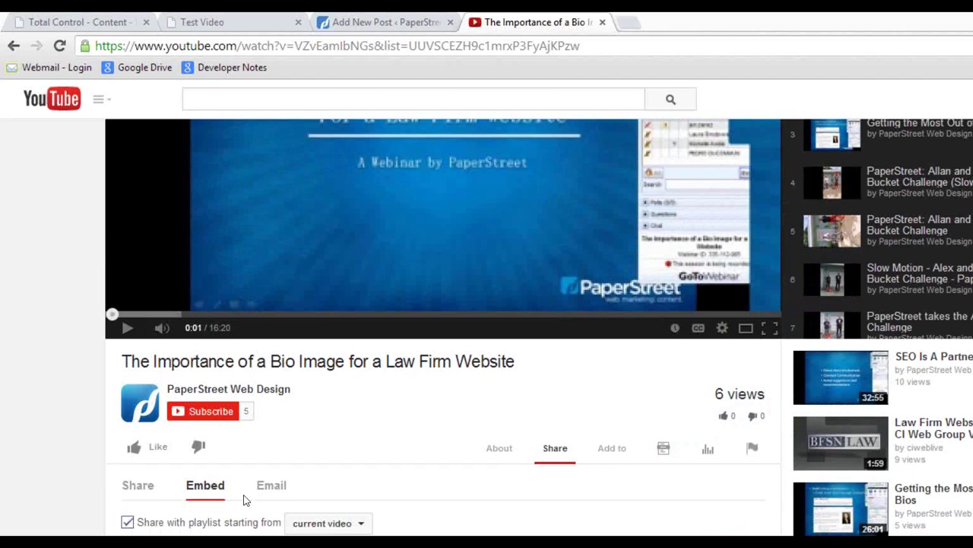
left_click(342, 531)
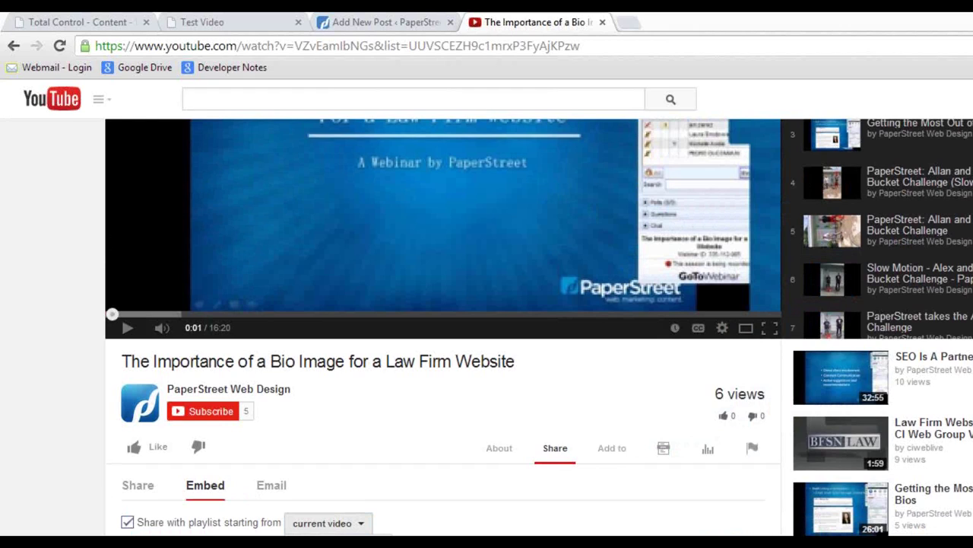
left_click(335, 542)
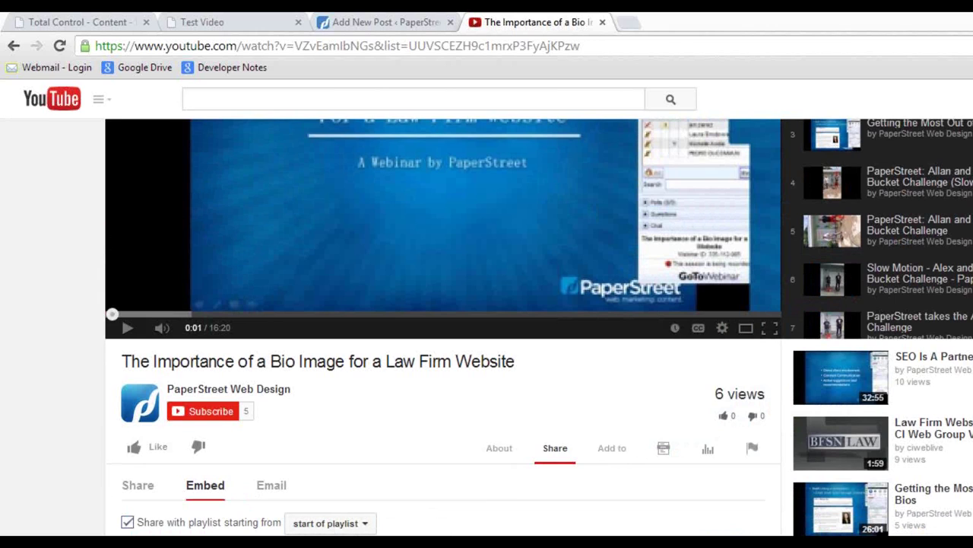
scroll(458, 528, "down", 1)
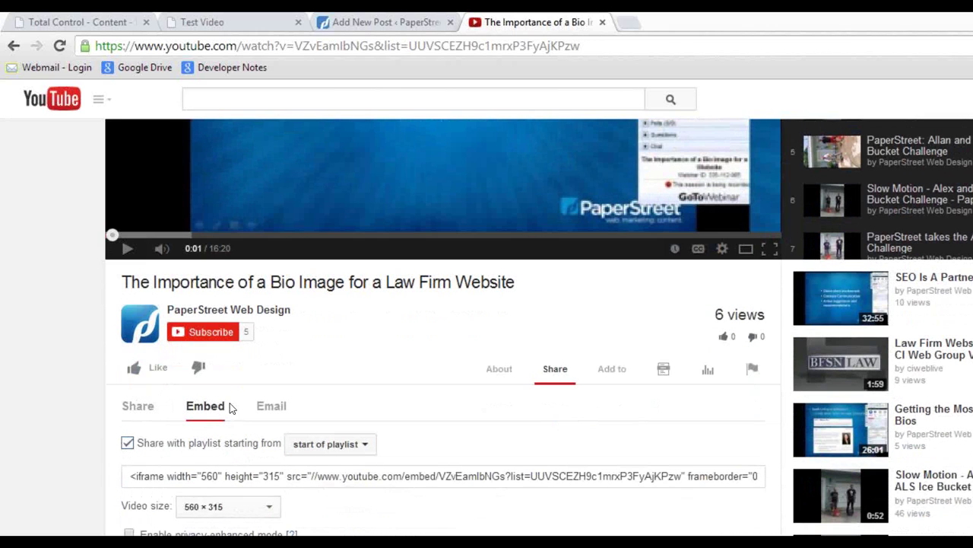
Step: Copy the 560 × 315 playlist embed code and open the Test Video page in Total Control
left_click(195, 508)
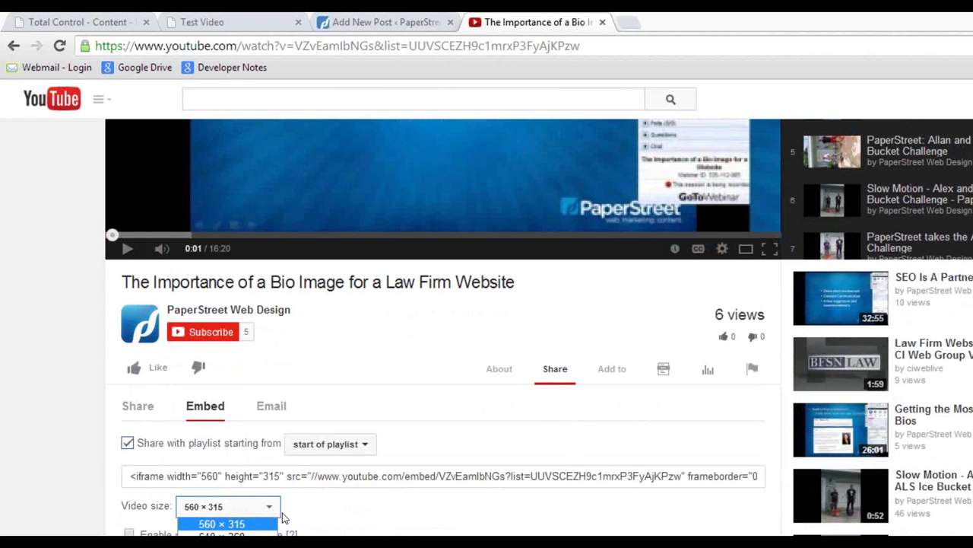
left_click(403, 520)
left_click(292, 476)
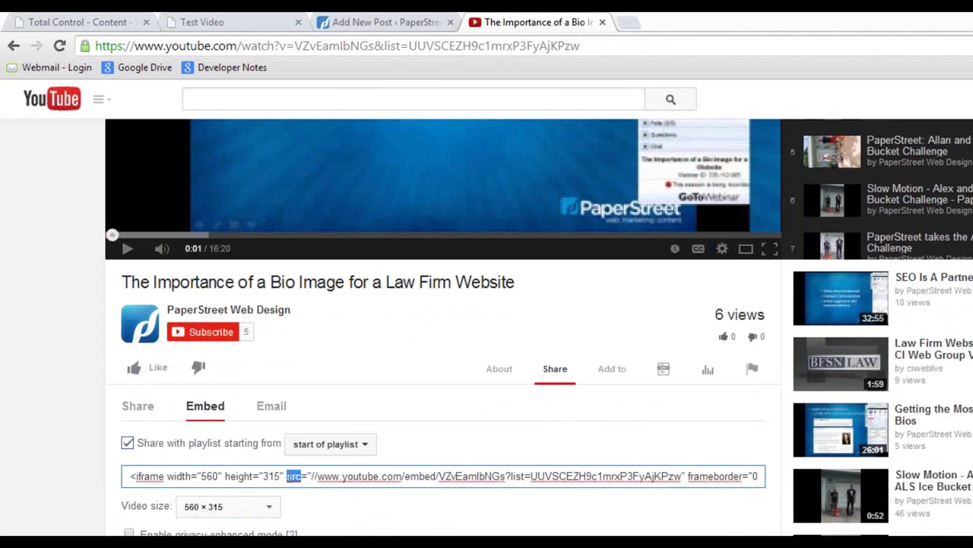
right_click(289, 476)
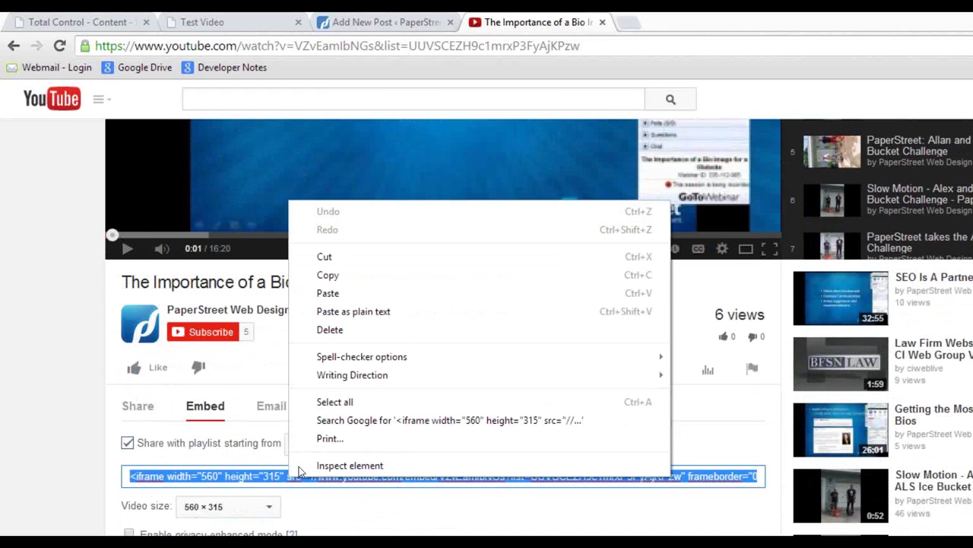
left_click(348, 276)
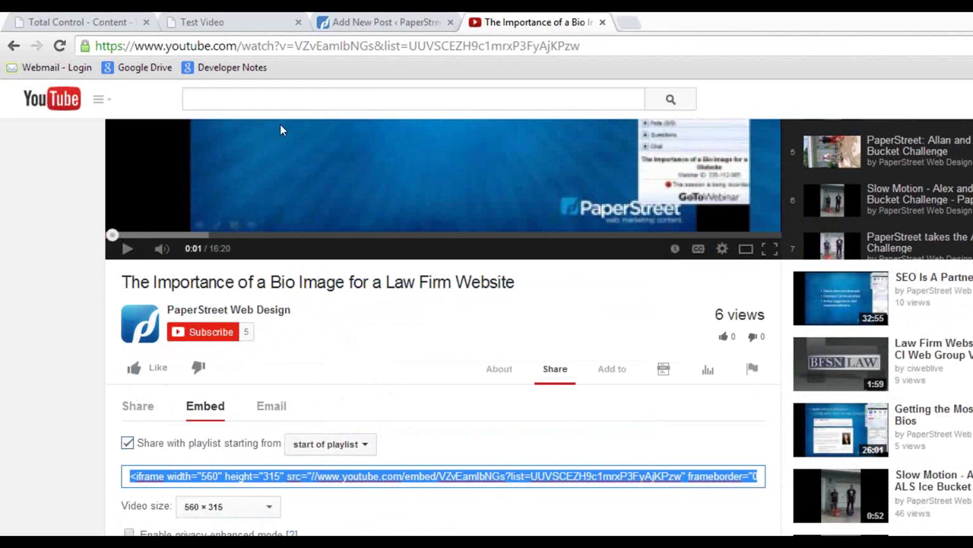
left_click(88, 18)
left_click(312, 521)
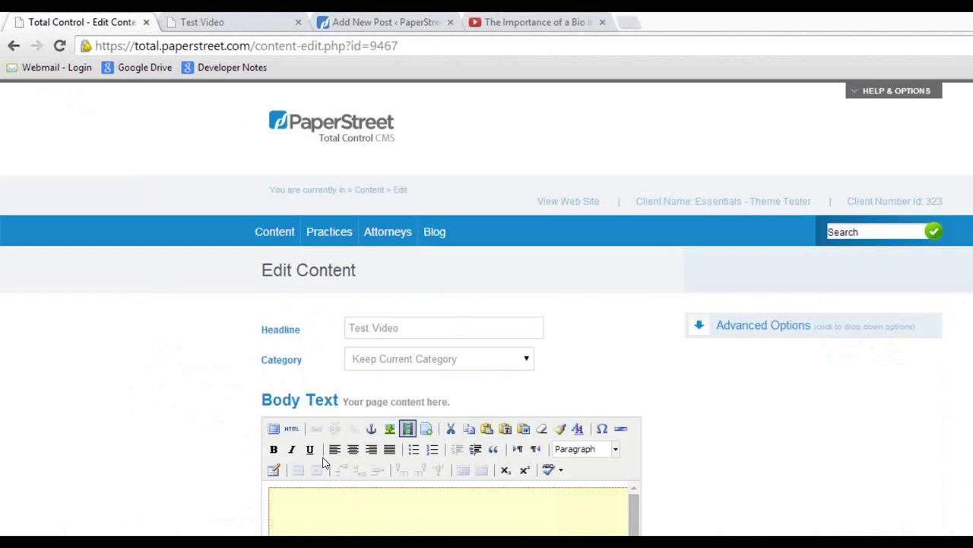
Step: Paste the playlist iframe over the old embed code in the Test Video page's HTML source
left_click(291, 428)
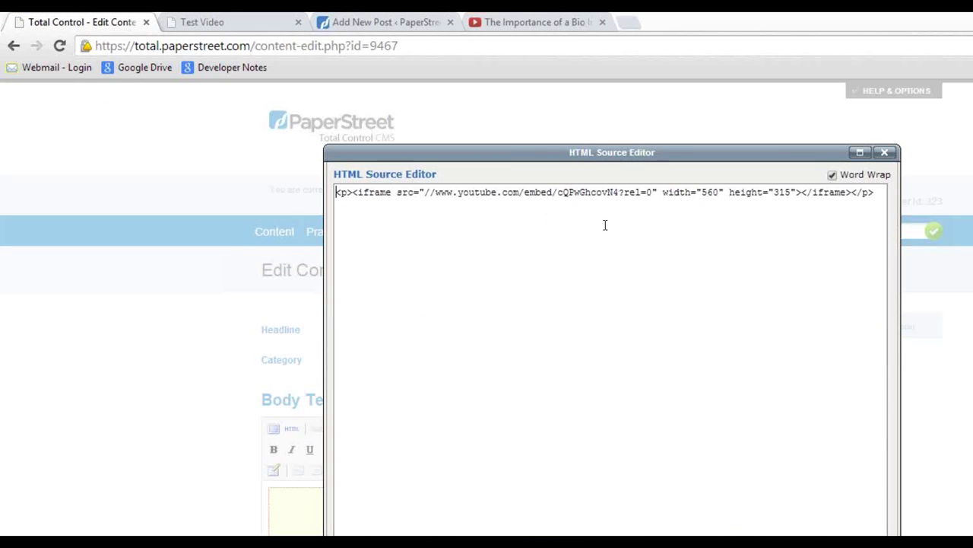
left_click_drag(883, 192, 557, 193)
left_click_drag(466, 174, 258, 175)
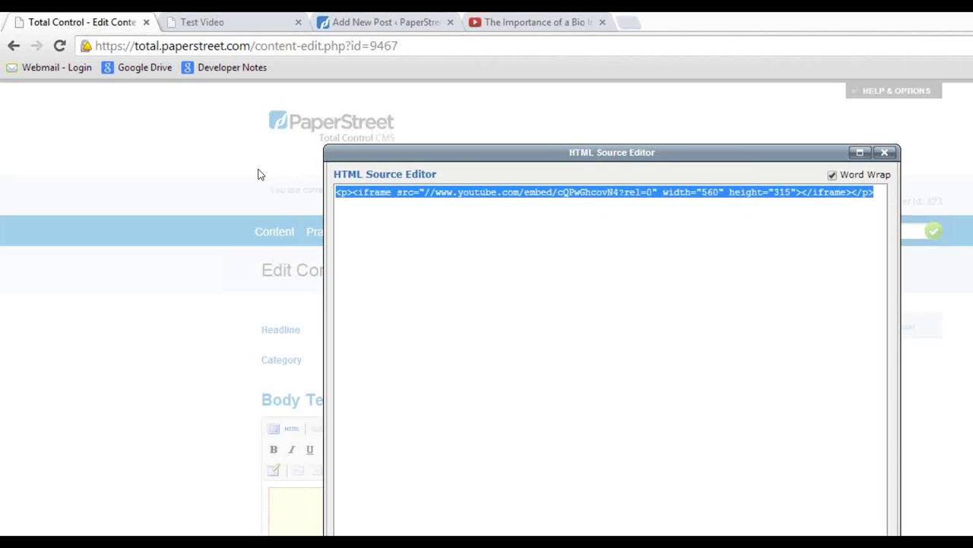
right_click(383, 195)
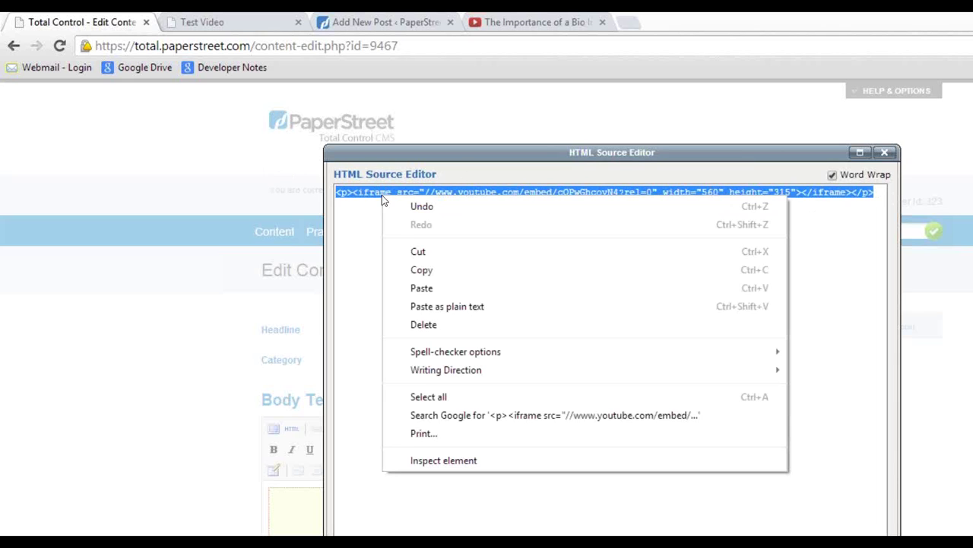
left_click(452, 287)
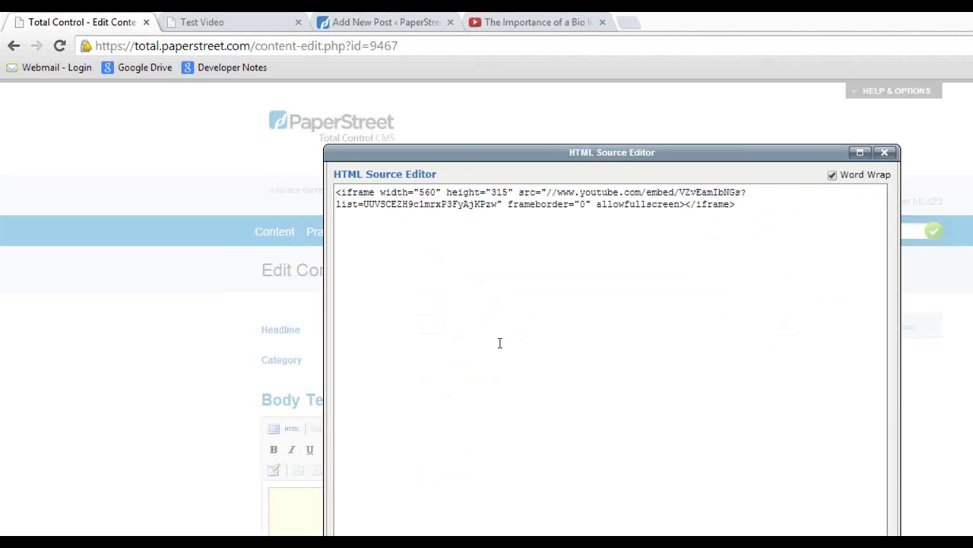
scroll(187, 495, "down", 3)
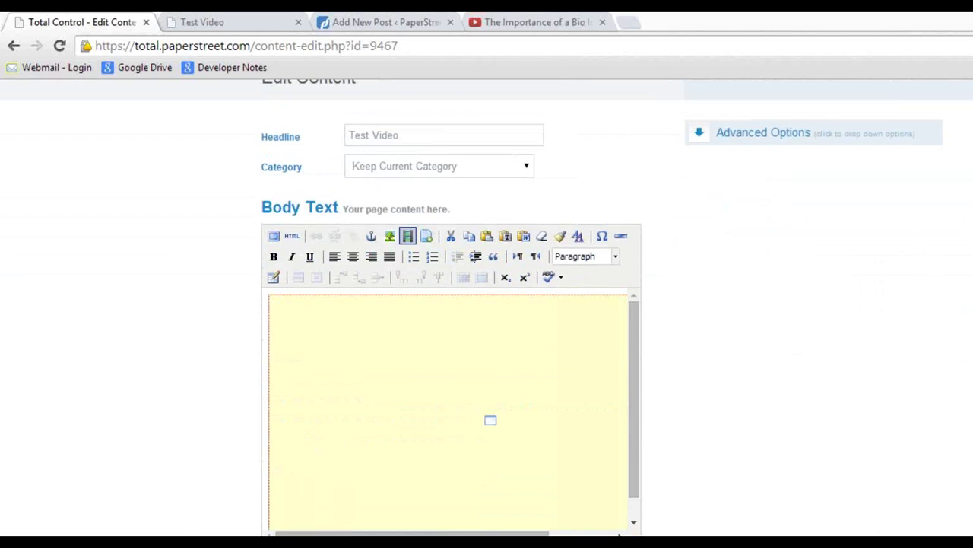
Step: Reload the live Test Video page, then browse and close its 29-video playlist list
left_click(220, 24)
key("F5")
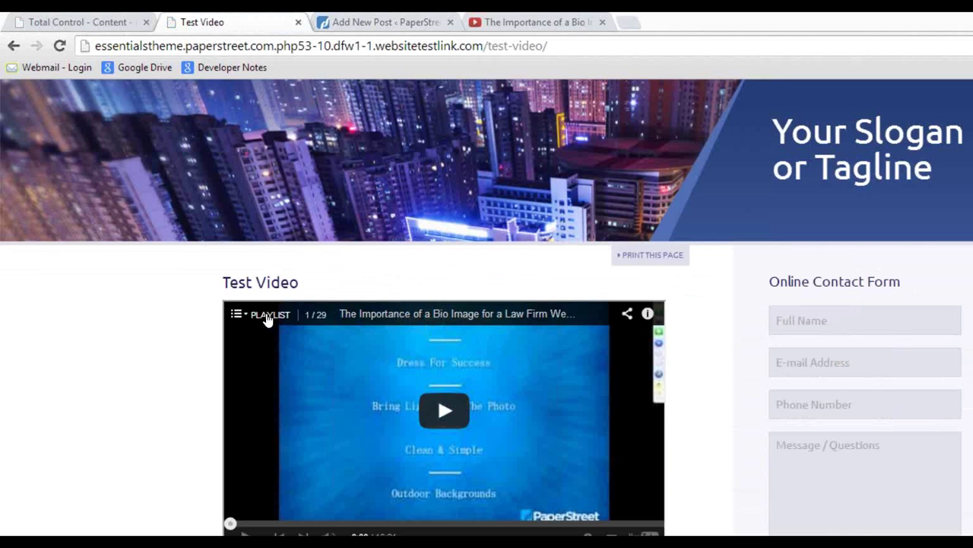
left_click(267, 317)
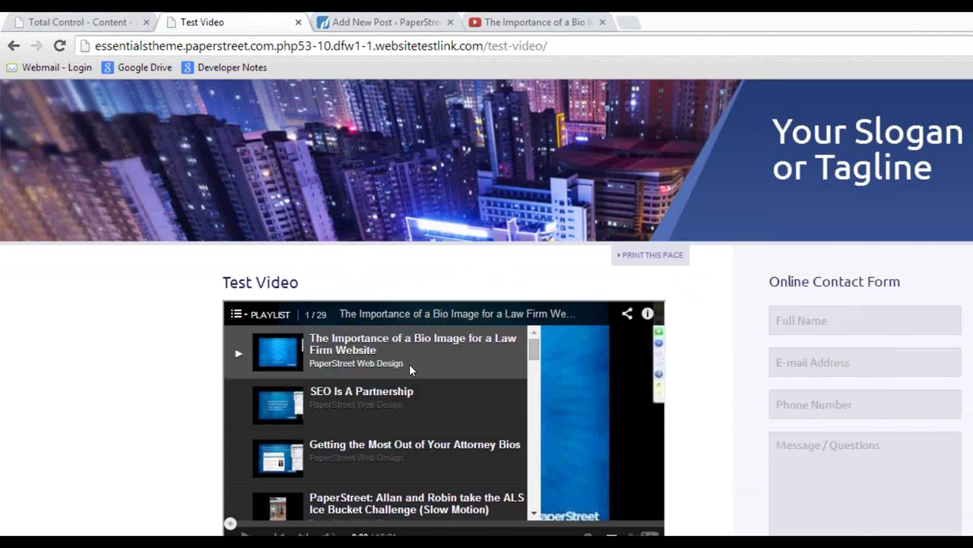
scroll(411, 363, "down", 5)
scroll(410, 370, "down", 15)
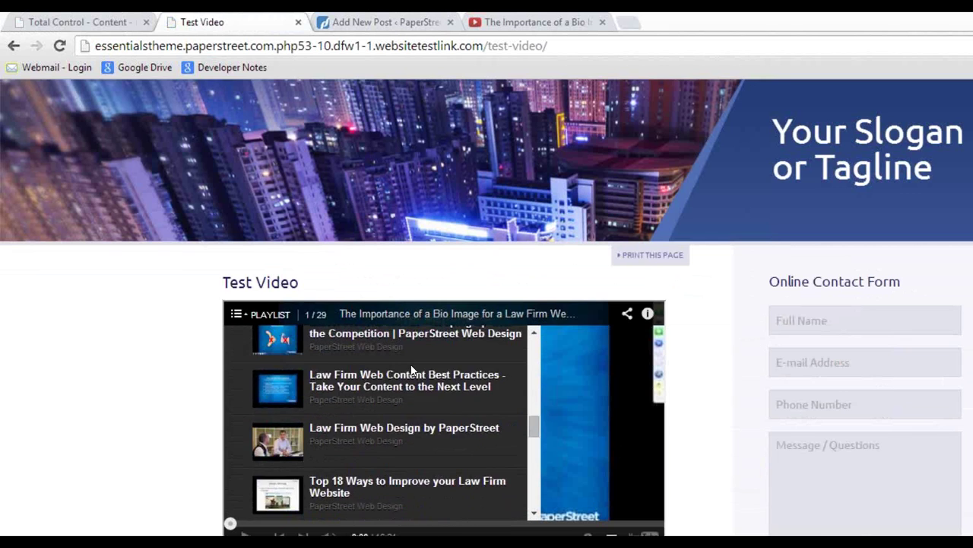
scroll(411, 369, "down", 3)
scroll(407, 325, "up", 15)
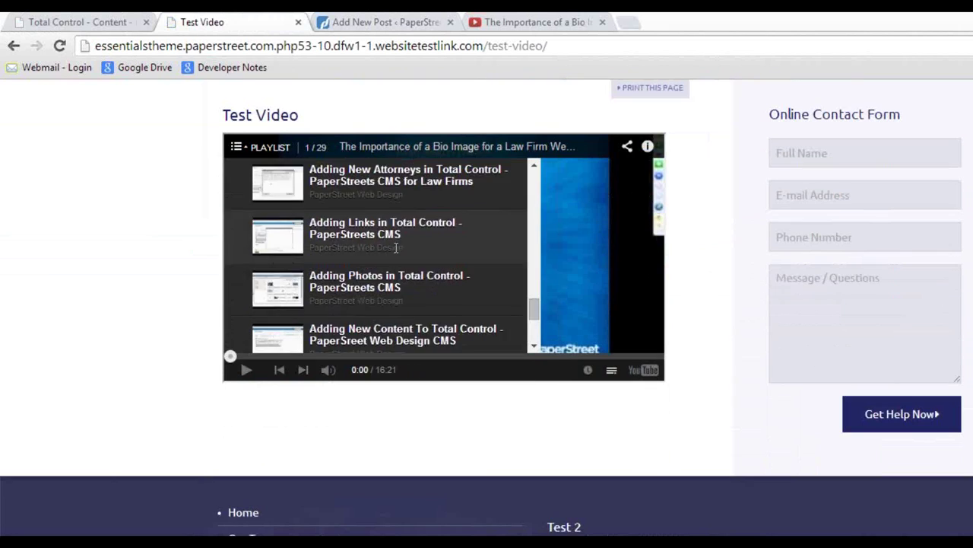
scroll(388, 254, "up", 4)
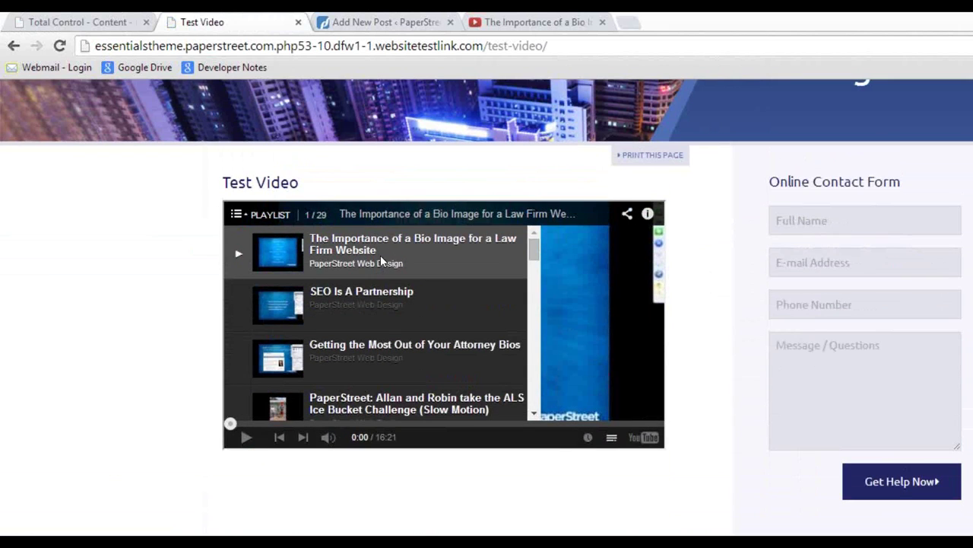
left_click(272, 216)
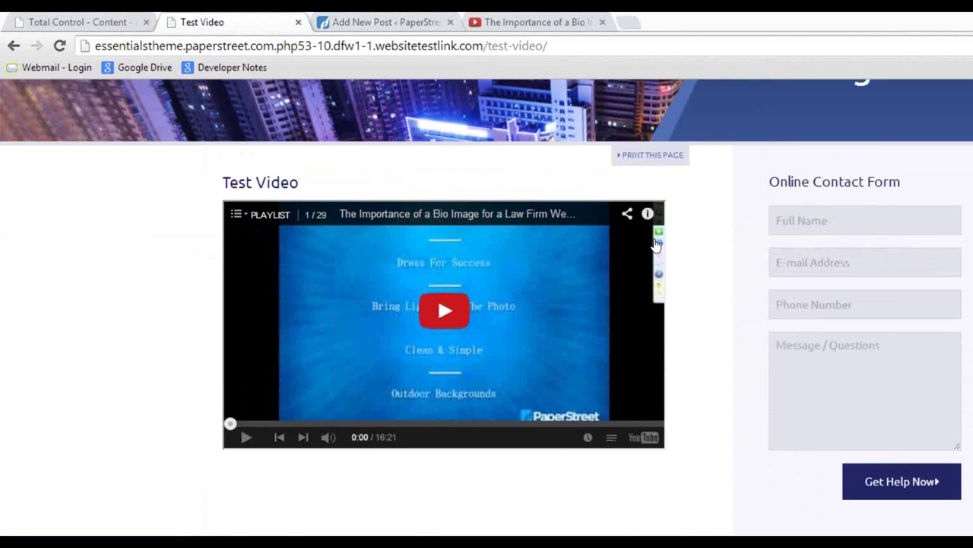
scroll(739, 346, "up", 3)
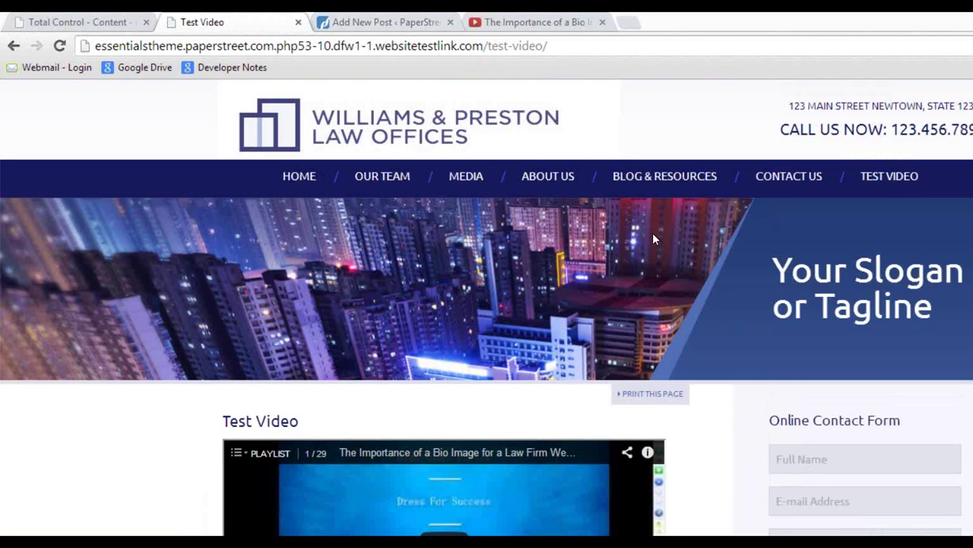
Step: Copy the YouTube playlist iframe embed code from the Test Video page's content
left_click(382, 22)
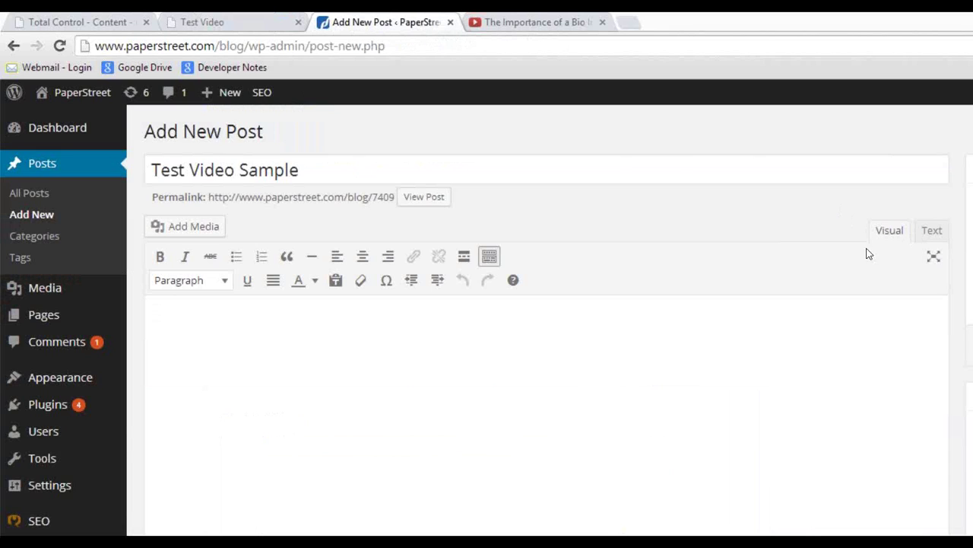
left_click(927, 231)
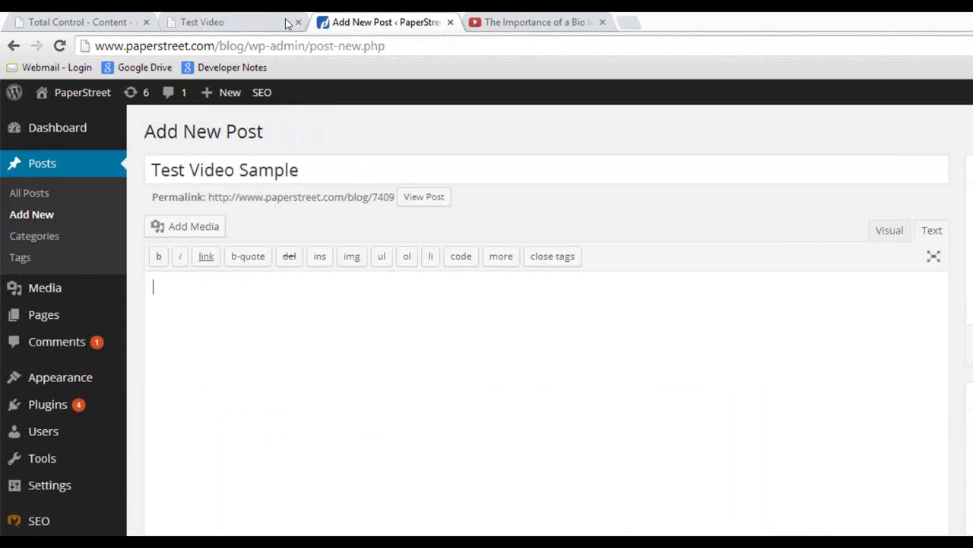
left_click(92, 21)
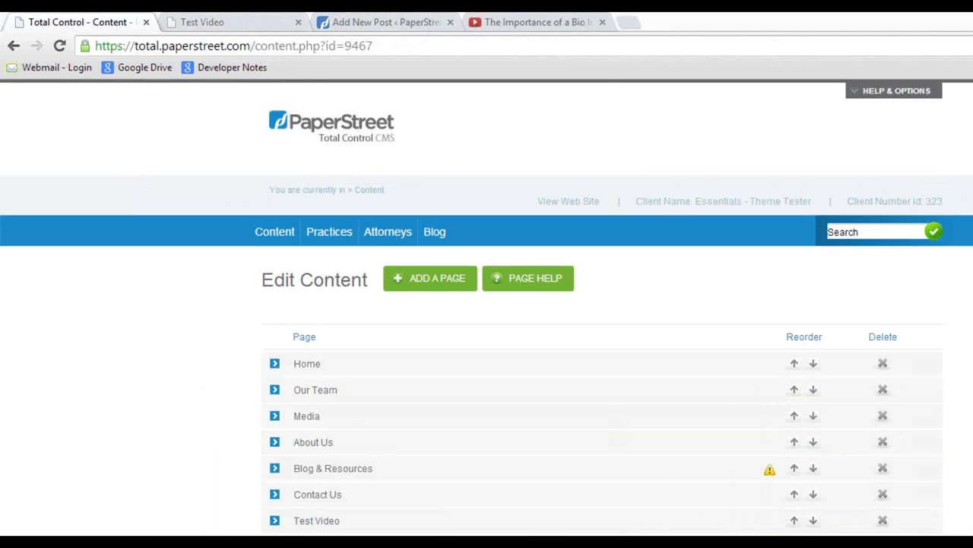
left_click(334, 522)
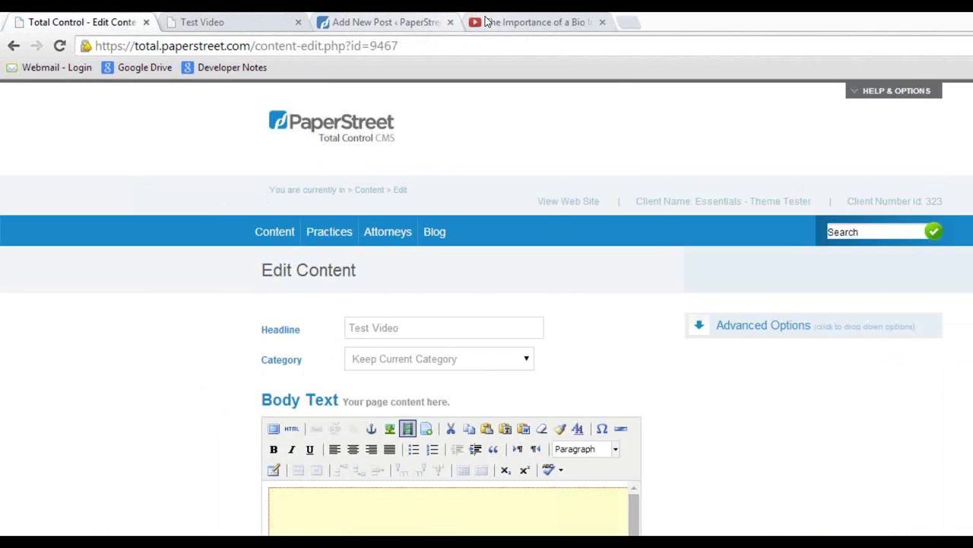
left_click(536, 22)
right_click(275, 477)
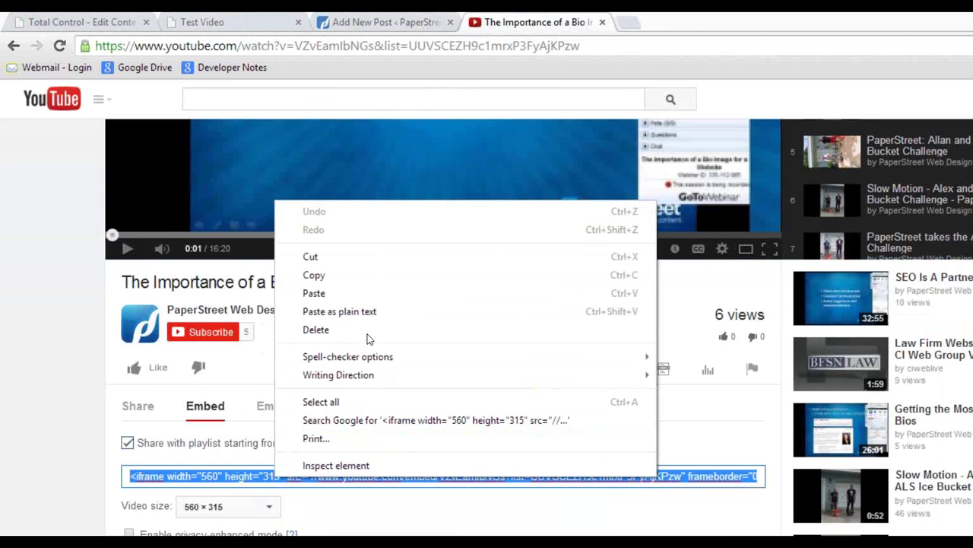
left_click(358, 279)
Step: Paste the playlist iframe into the Test Video Sample post body and switch to Visual view
left_click(406, 20)
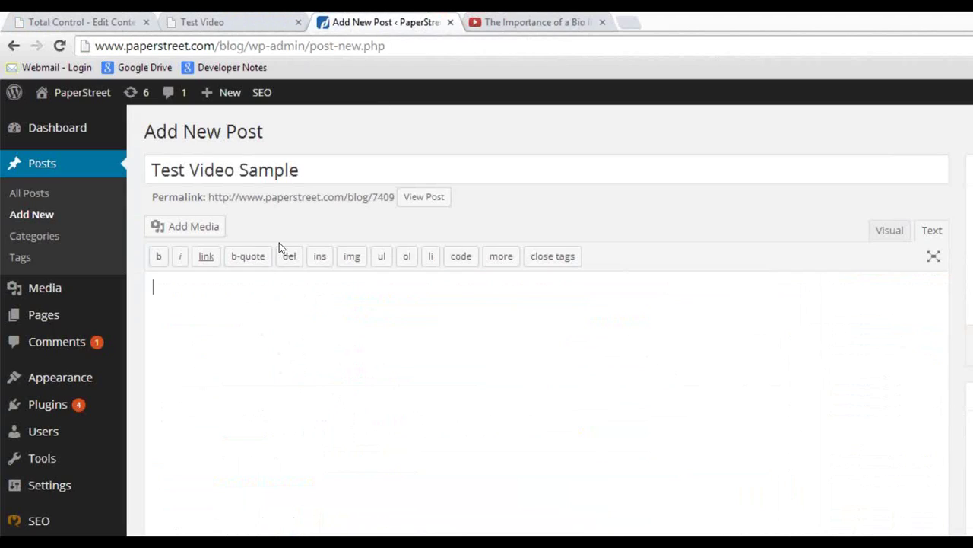
right_click(218, 308)
left_click(332, 401)
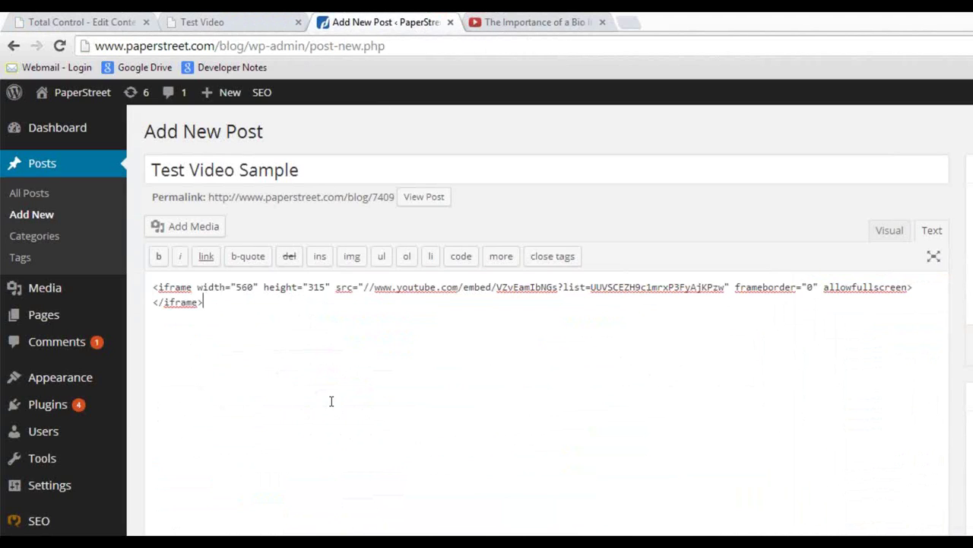
left_click(900, 234)
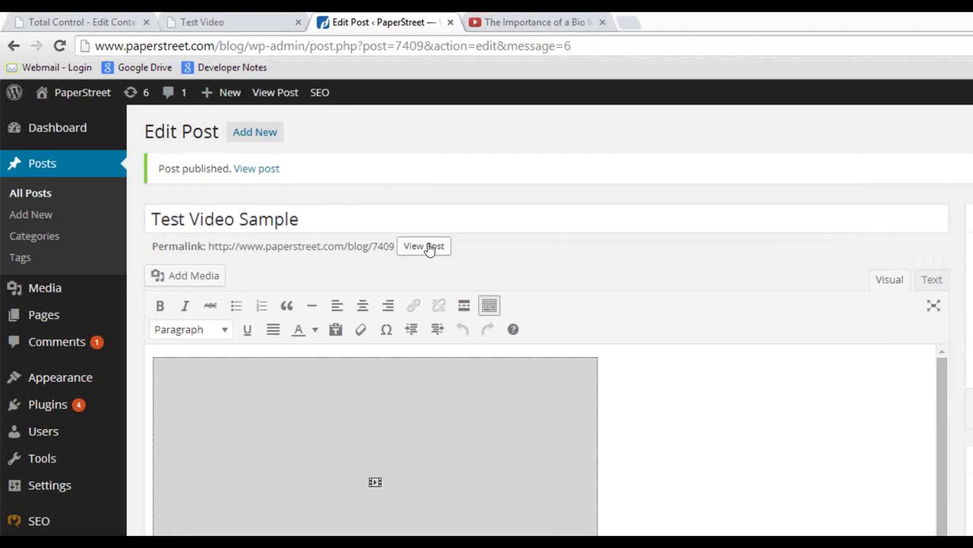
Step: View the published Test Video Sample post, open and close its playlist, then open a new tab
left_click(427, 247)
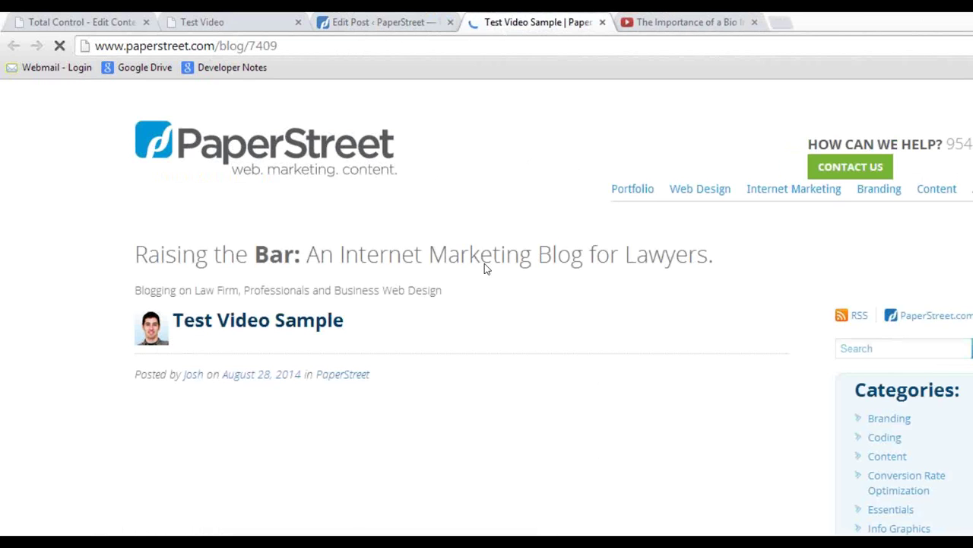
scroll(720, 354, "down", 2)
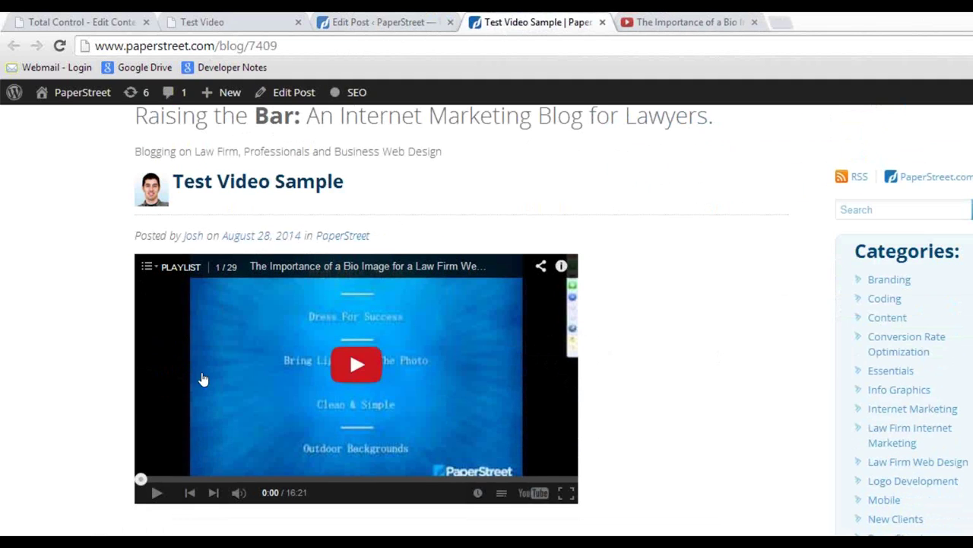
left_click(182, 267)
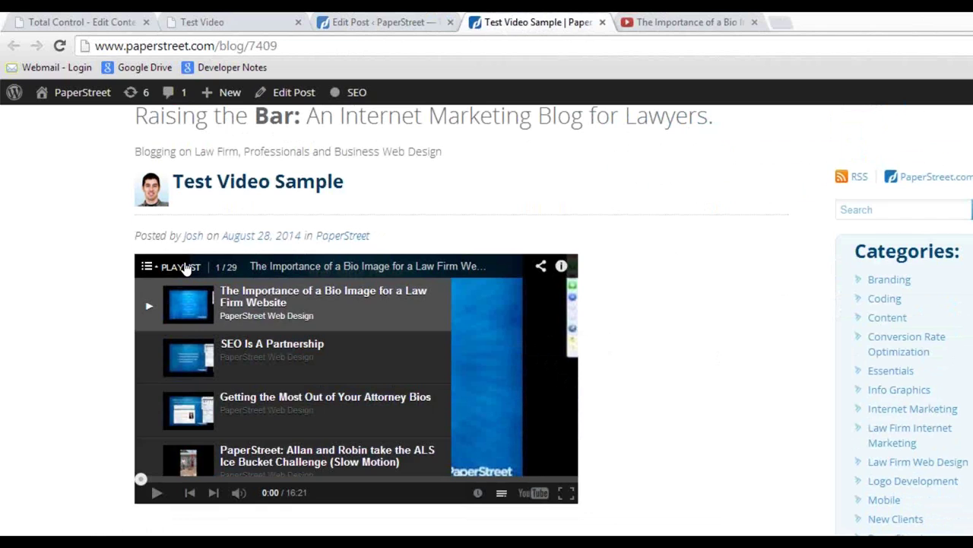
left_click(185, 267)
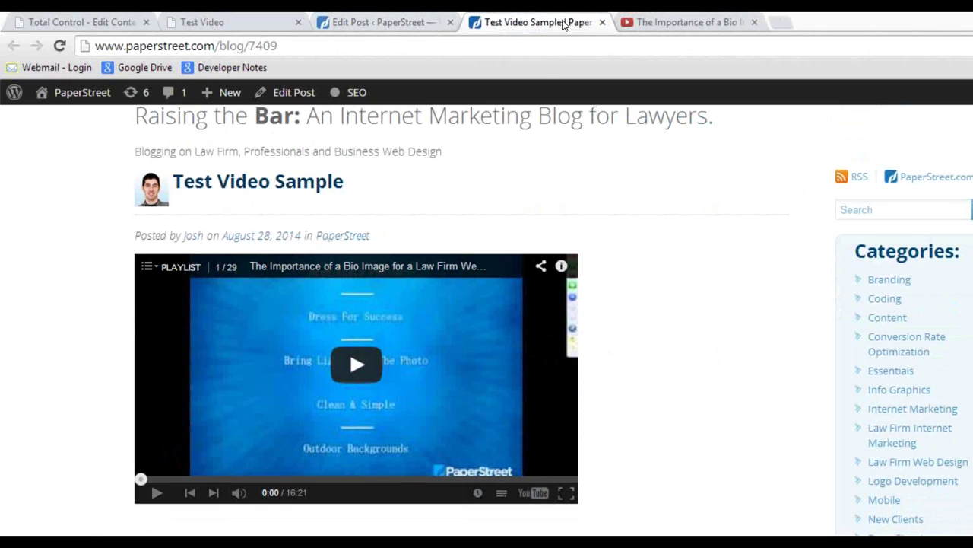
scroll(648, 314, "up", 2)
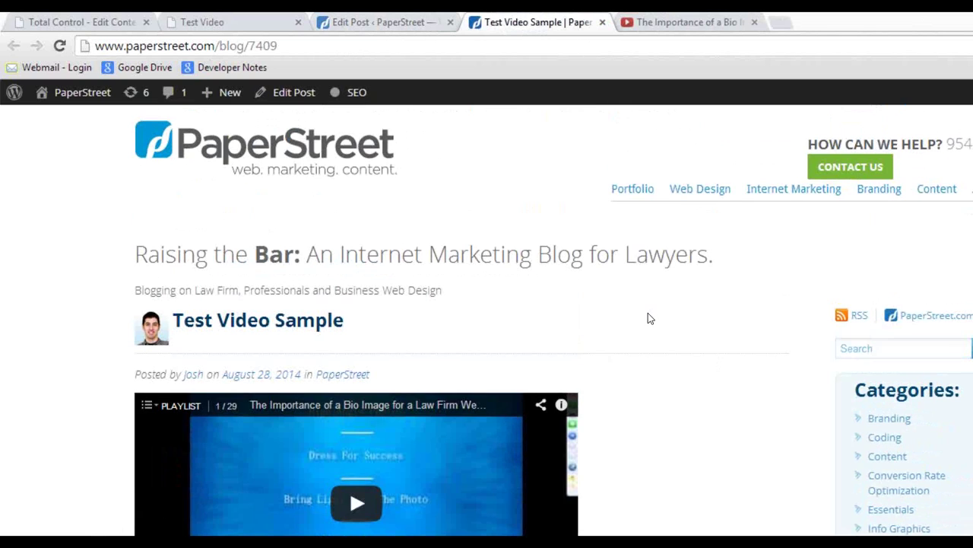
left_click(779, 23)
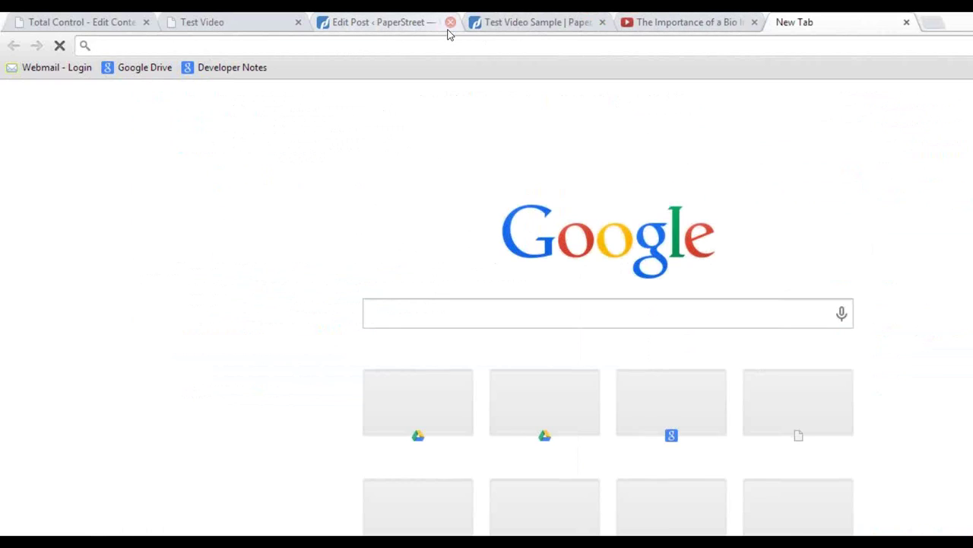
Step: Load fancybox.net in the new browser tab
type("fancbox")
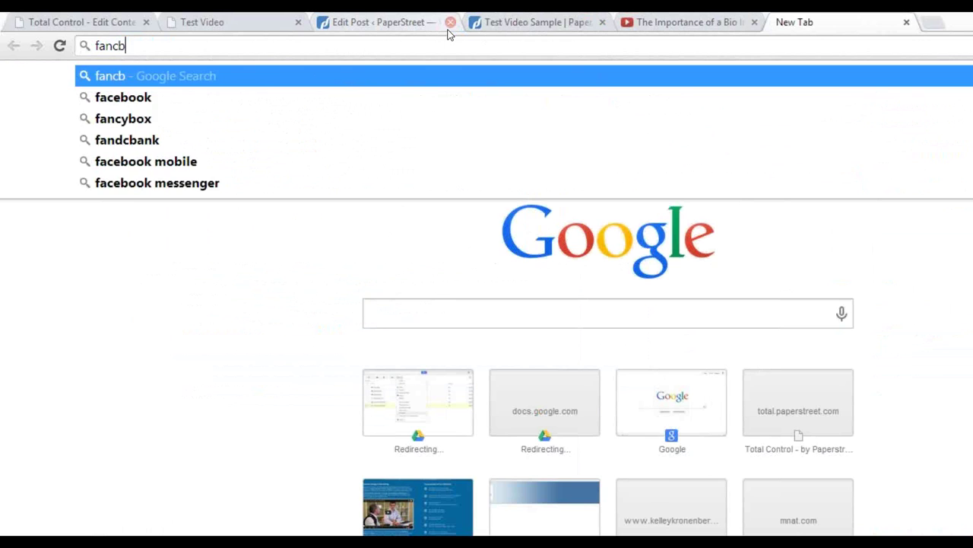
key("BackSpace")
key("BackSpace")
key("BackSpace")
type("ybox.co")
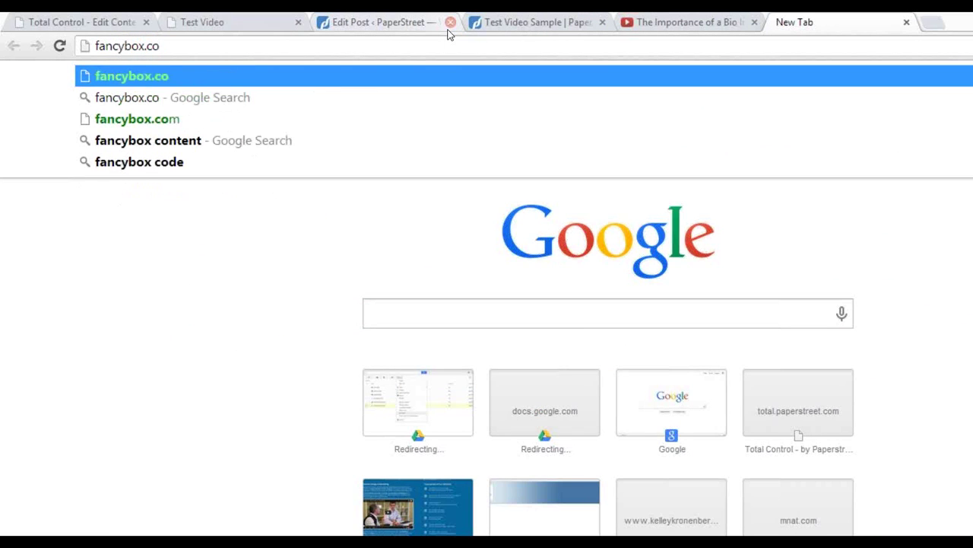
key("BackSpace")
key("BackSpace")
type("net")
key("Return")
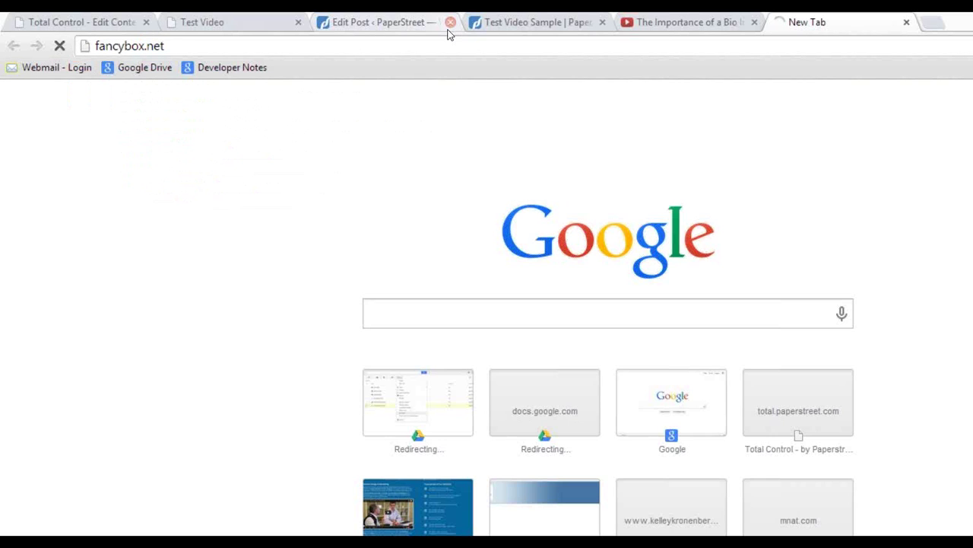
Step: Try the Youtube (iframe) lightbox example, pause the trailer, then close the popup and site
scroll(600, 345, "down", 3)
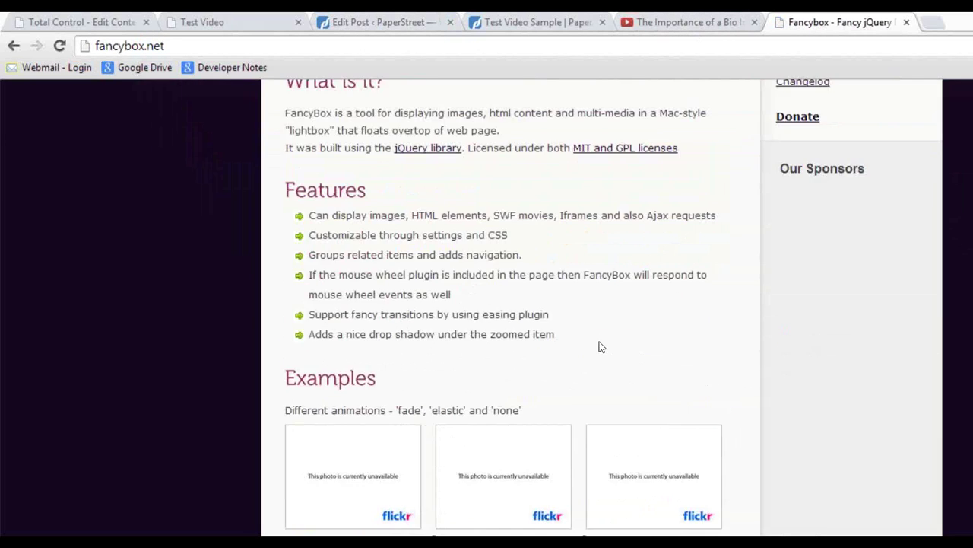
scroll(600, 347, "down", 6)
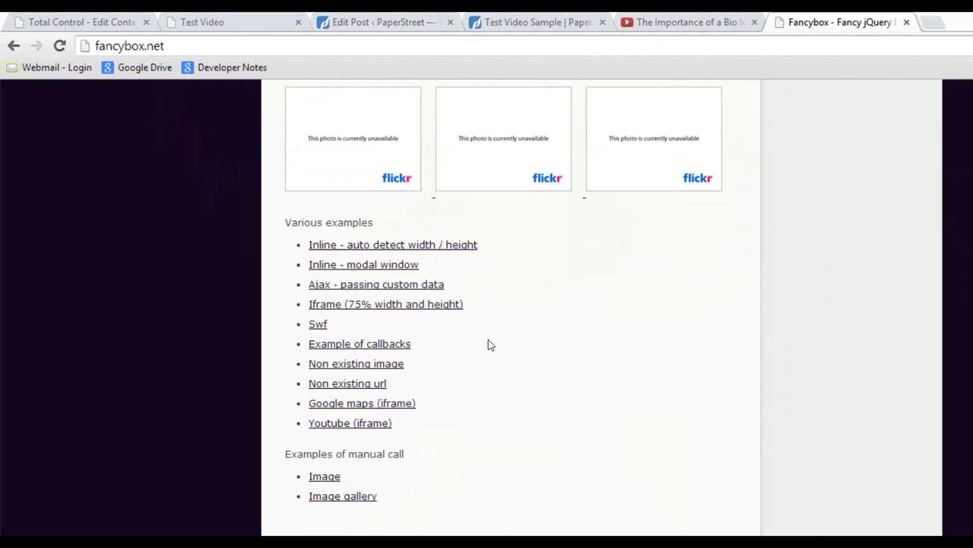
left_click(364, 426)
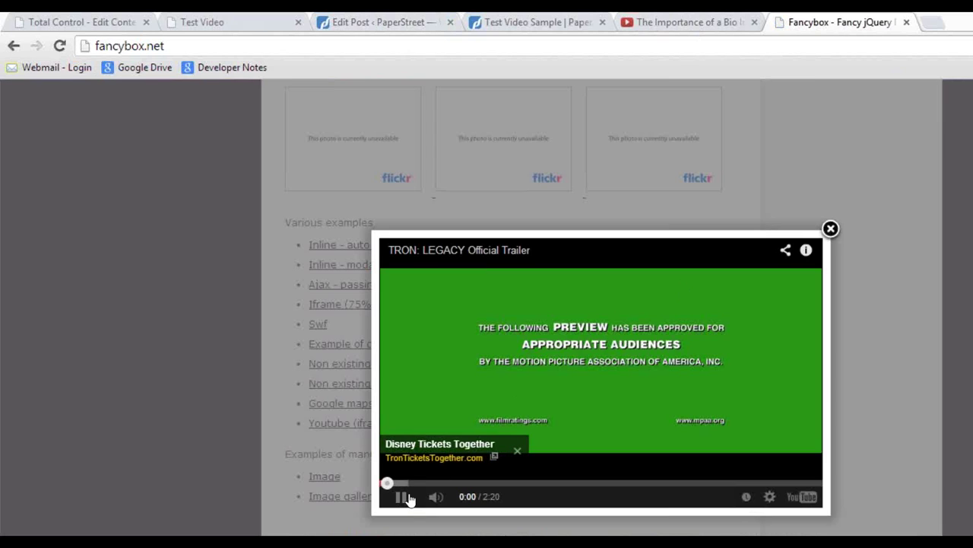
left_click(407, 496)
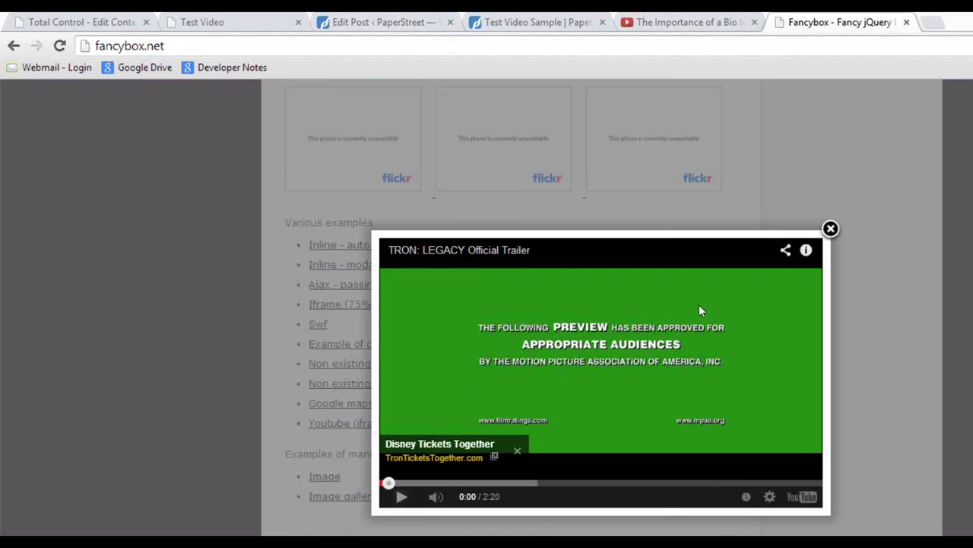
left_click(830, 229)
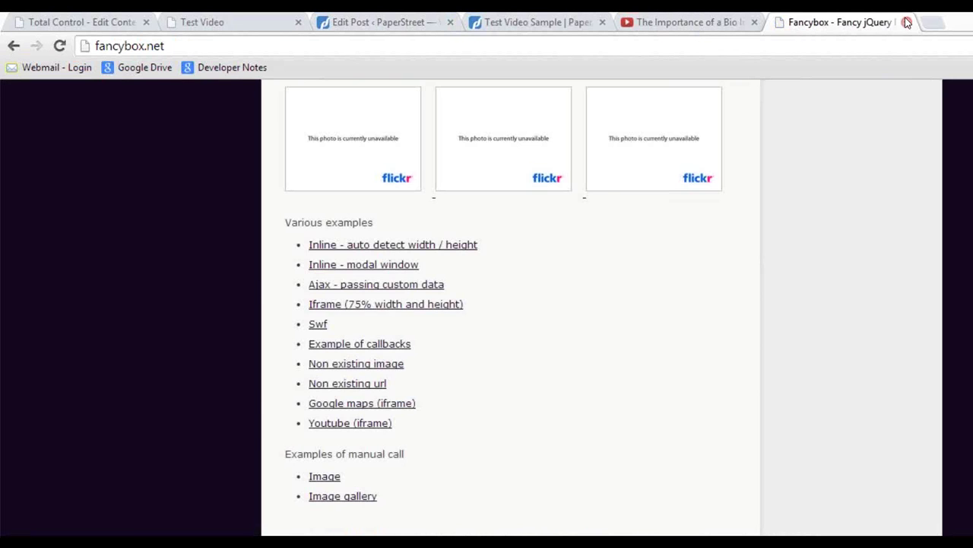
left_click(906, 22)
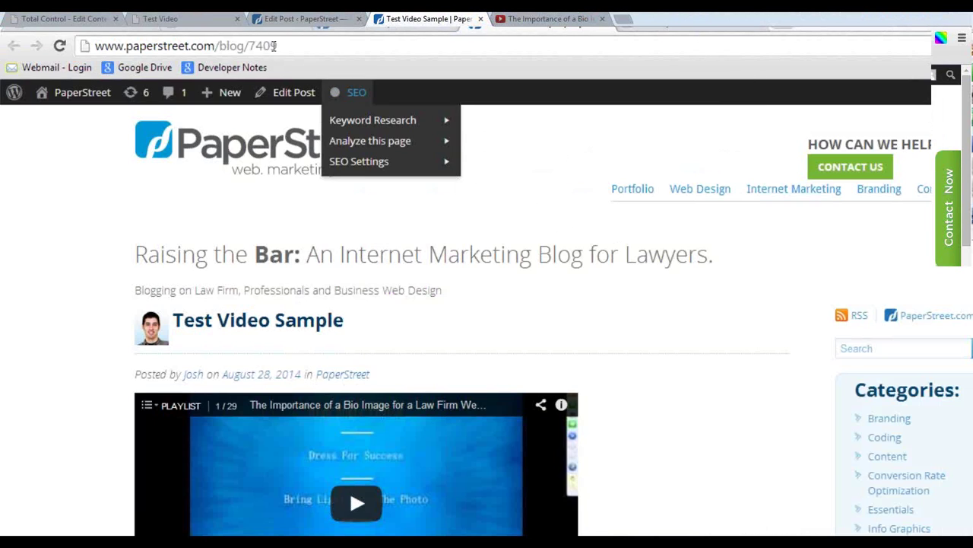
Step: Return through the CMS tabs to the PowerPoint presentation at slide 10
left_click(229, 19)
left_click(23, 24)
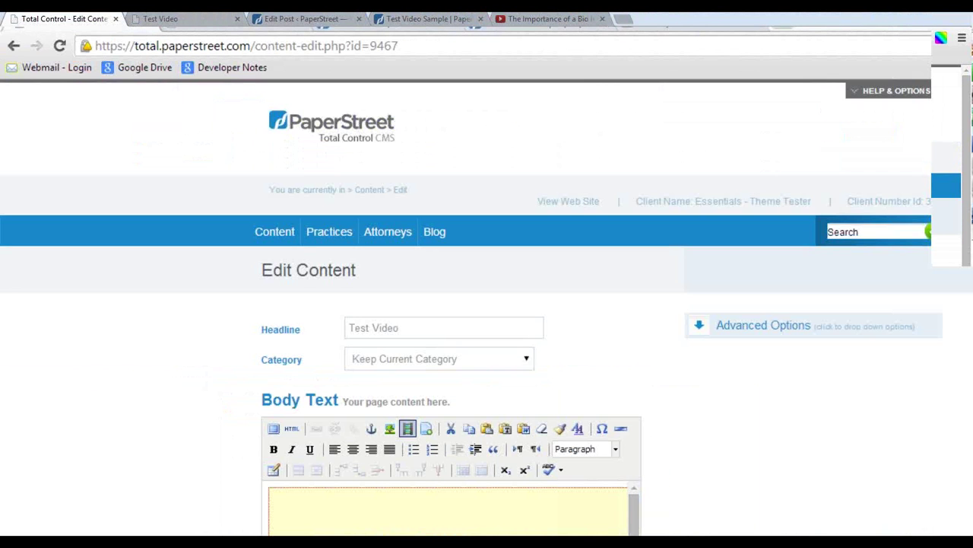
key("alt+Tab")
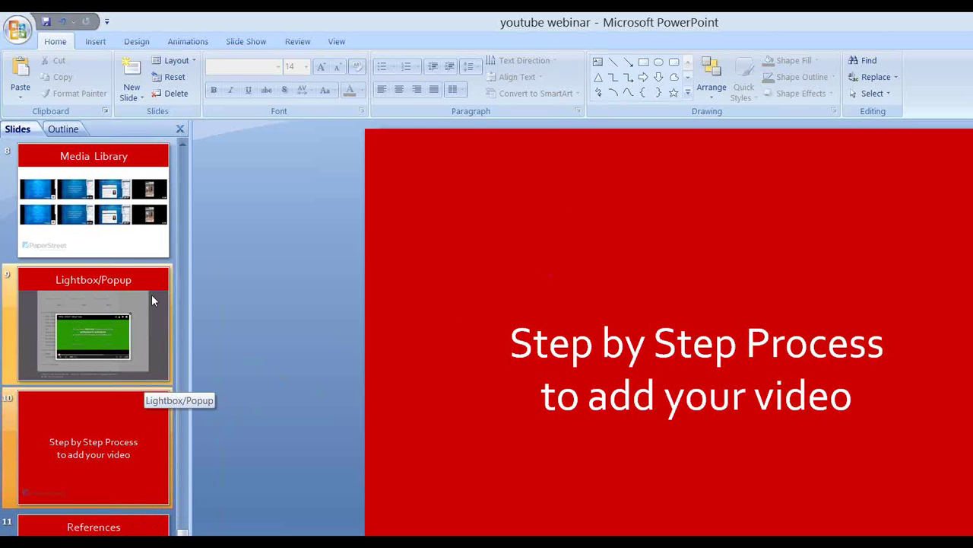
Step: Start the slide show from slide 7, Single Page with Video, and advance to Media Library
scroll(108, 264, "up", 2)
left_click(112, 289)
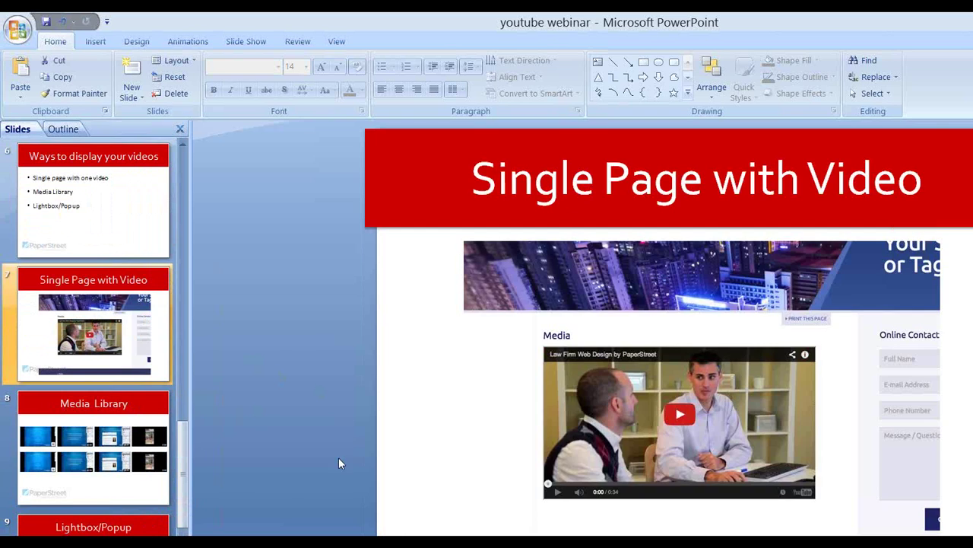
key("shift+F5")
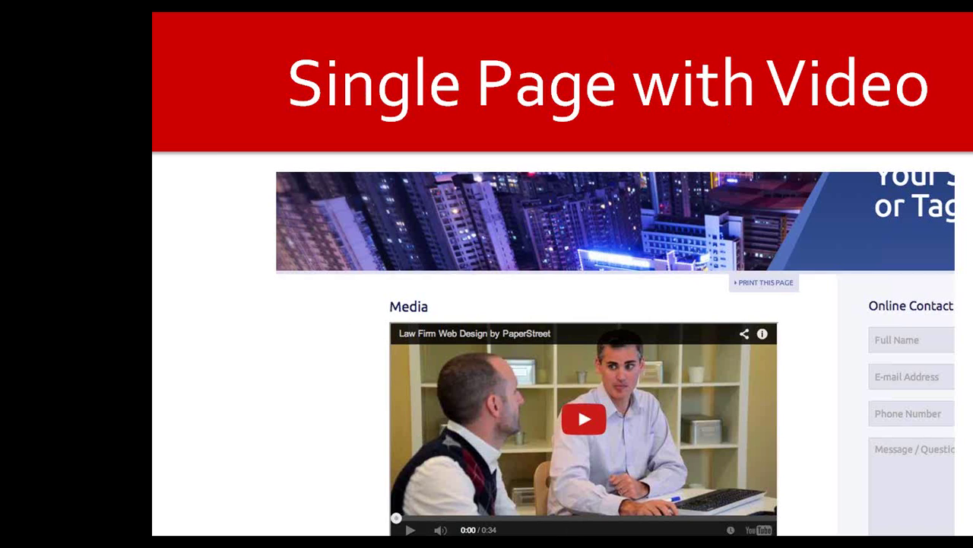
left_click(504, 160)
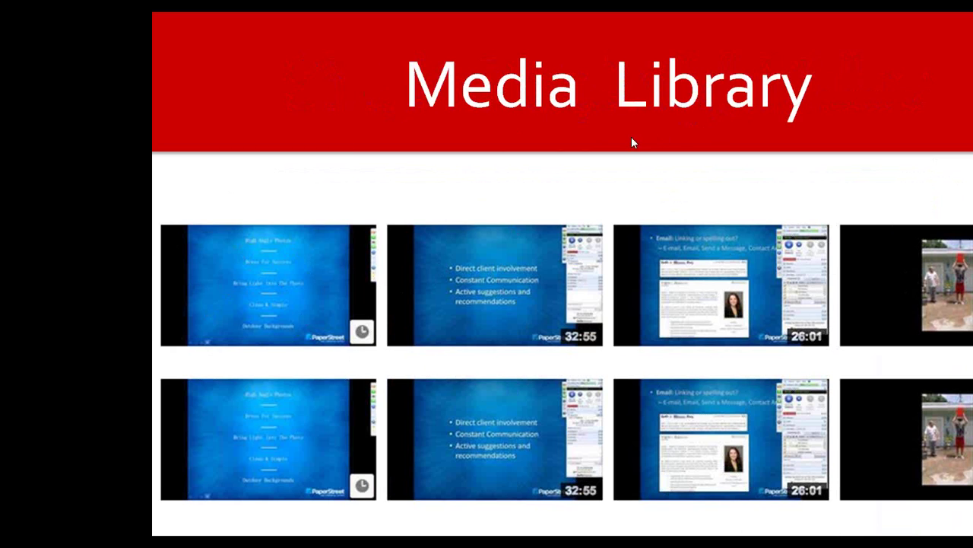
Step: Advance the slide show to the Lightbox/Popup slide
key("Right")
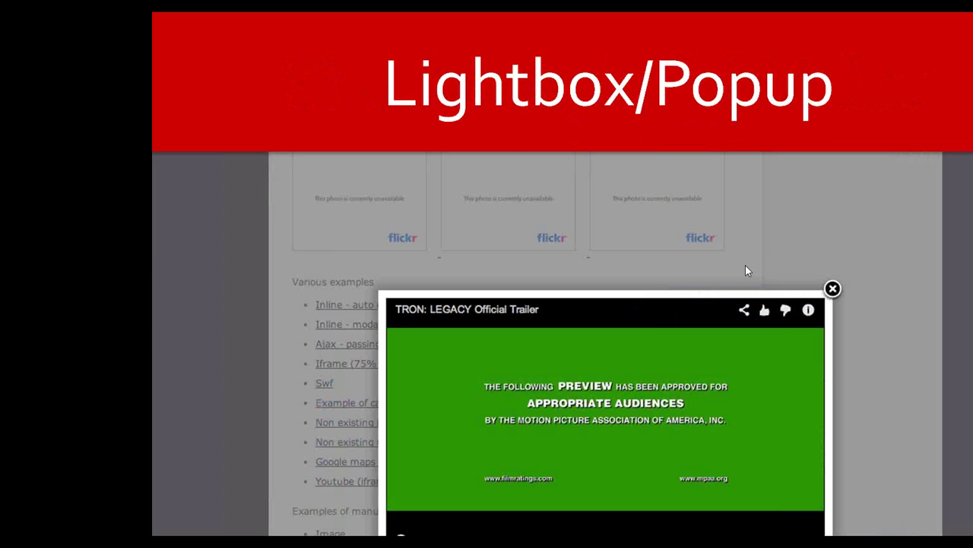